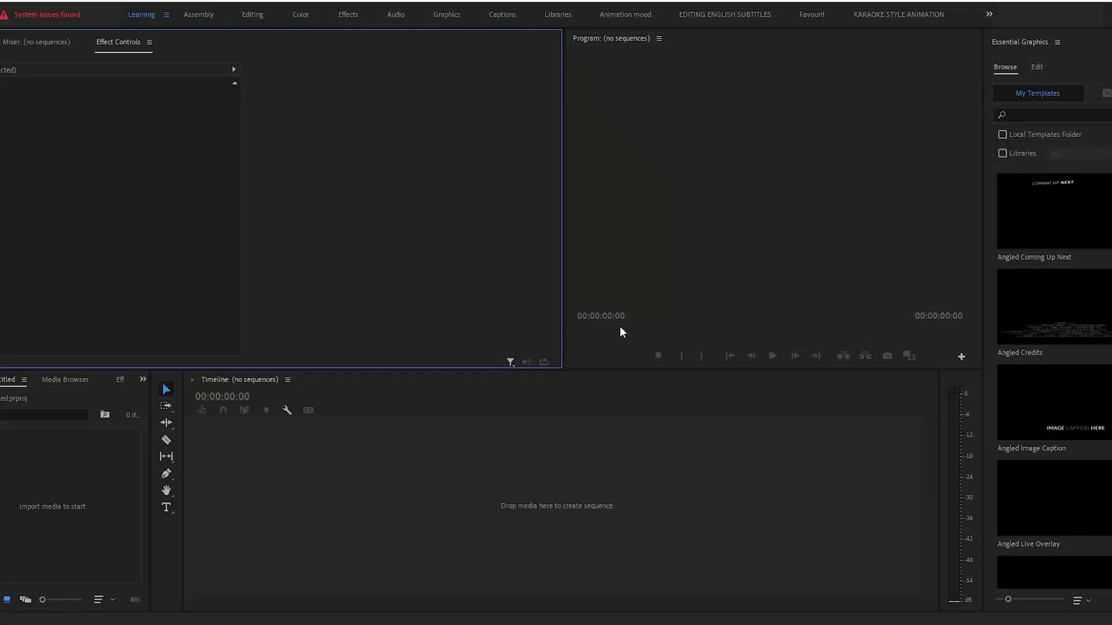
Step: Create a new sequence from the DSLR 1080p30 preset named 'TITLE ANIMATION'
key("ctrl+n")
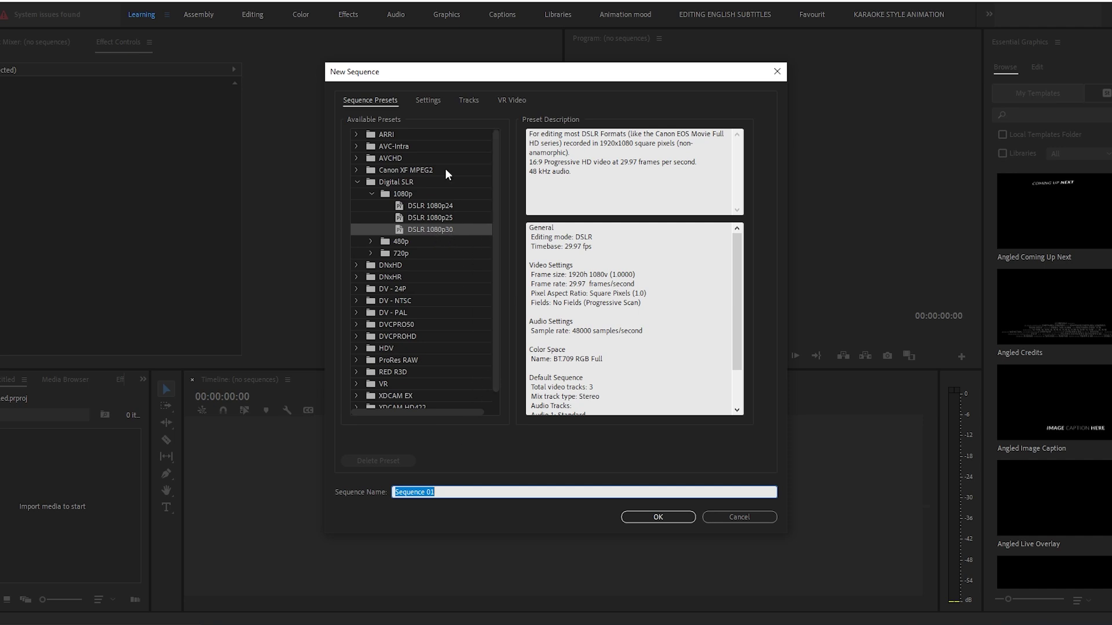
left_click(428, 102)
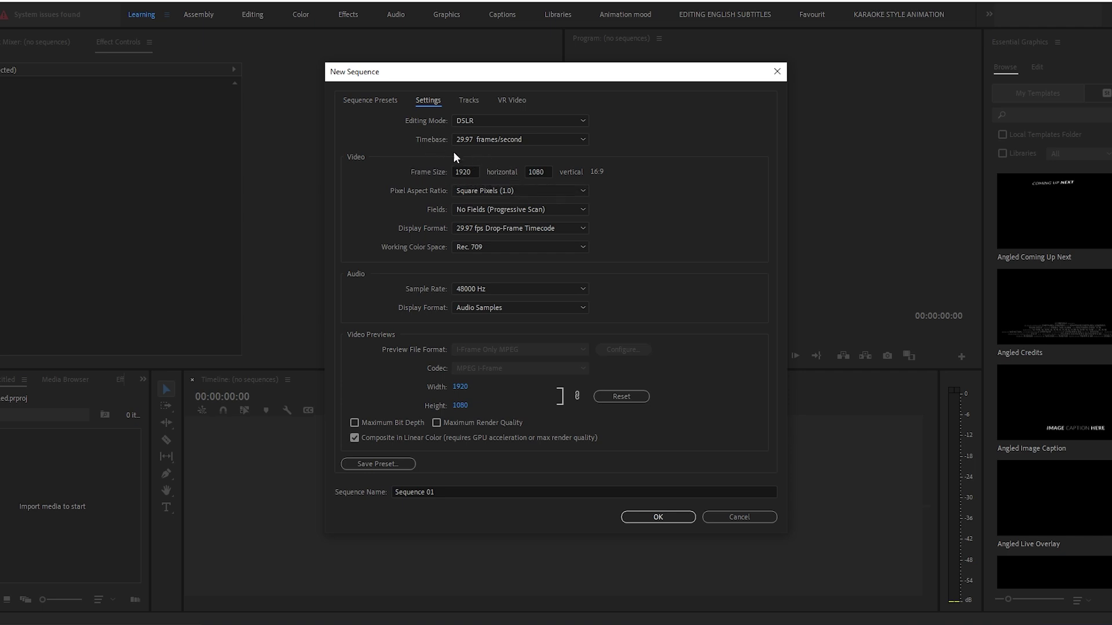
left_click(374, 102)
left_click(470, 490)
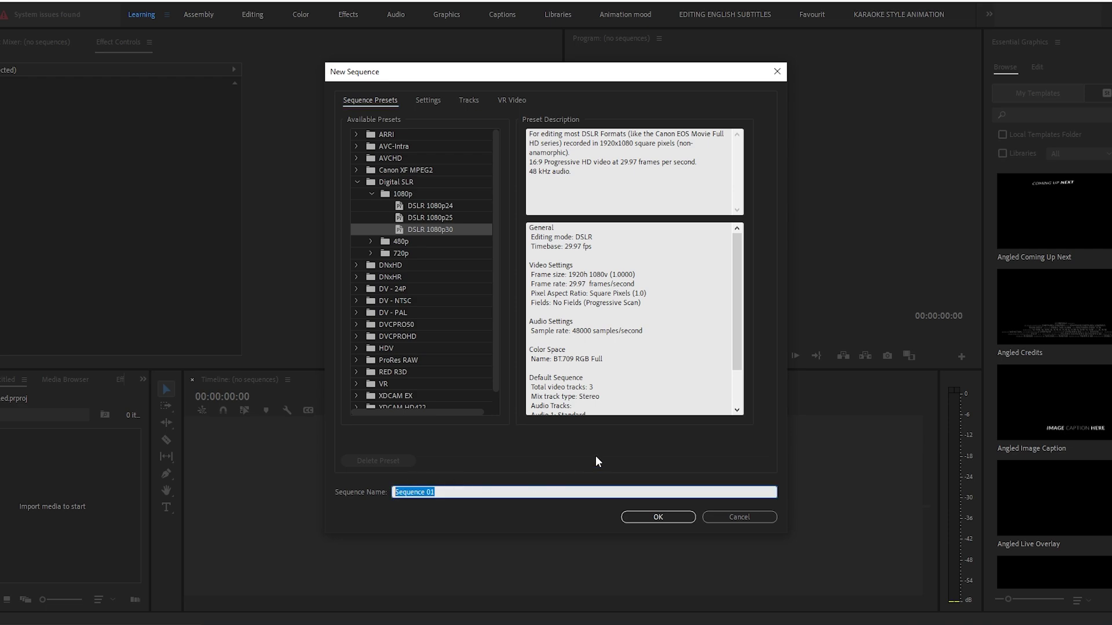
type("TITLE ANIMATION")
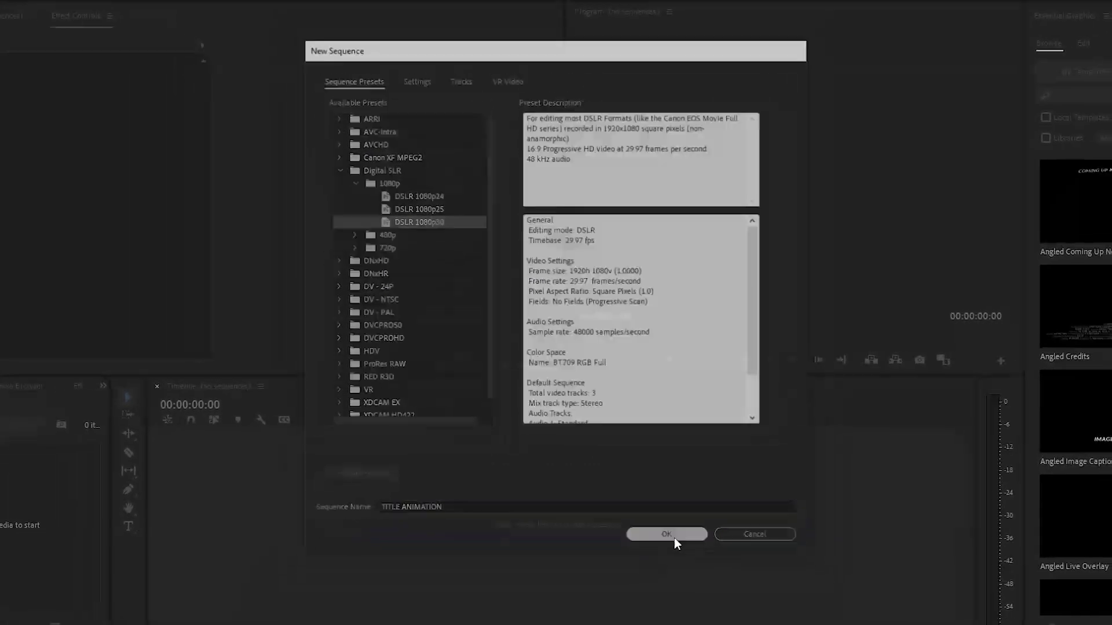
left_click(675, 548)
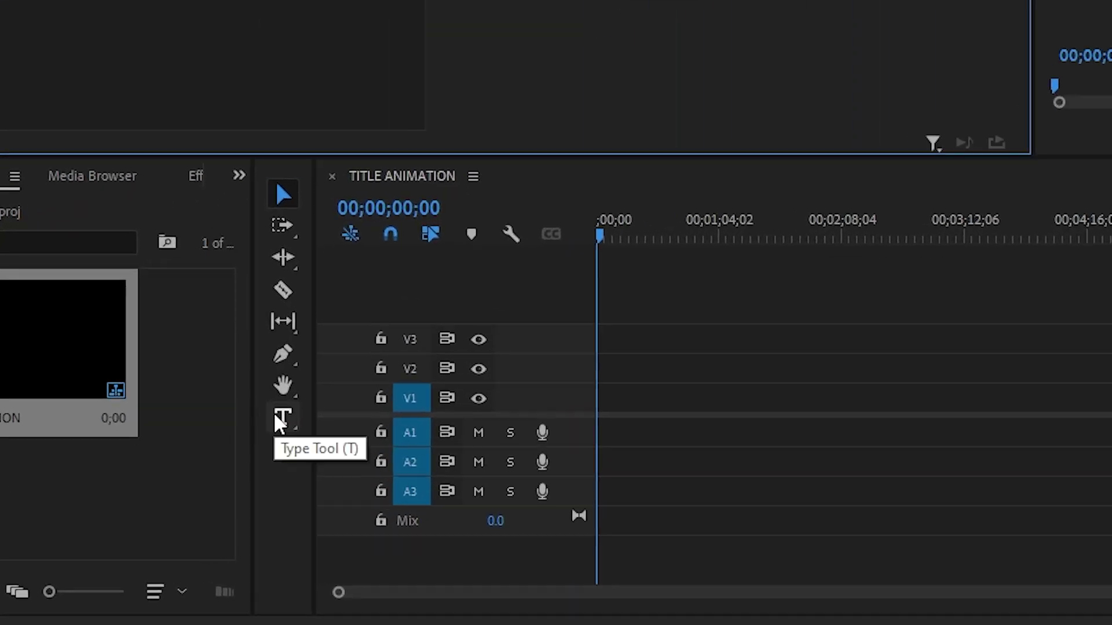
Step: Add a text title reading 'BRAND' in the Program monitor
left_click(275, 413)
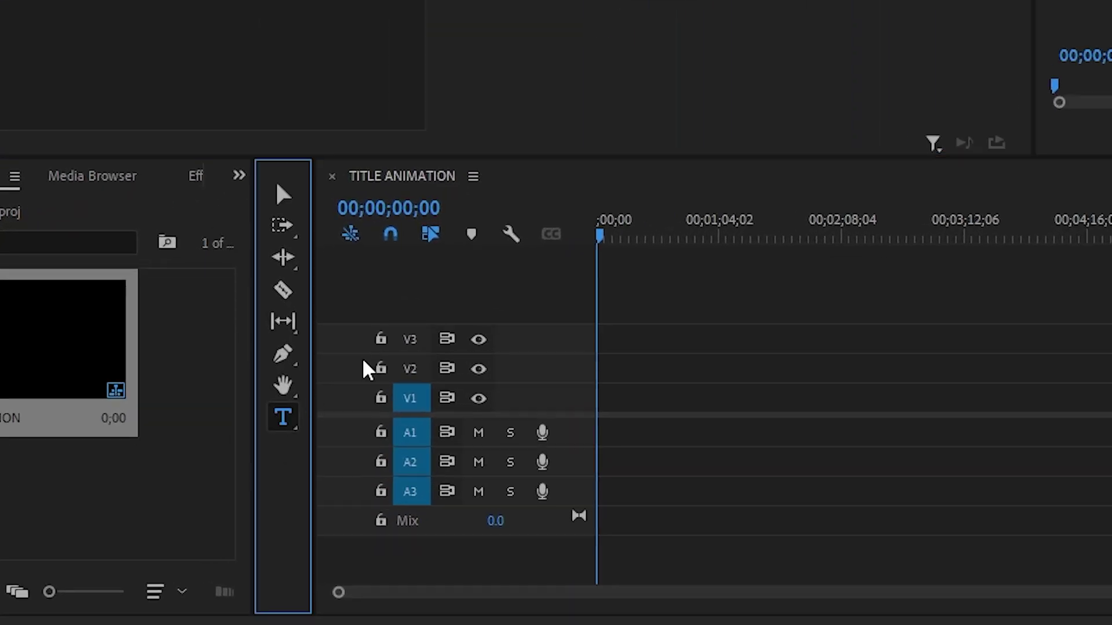
left_click(785, 130)
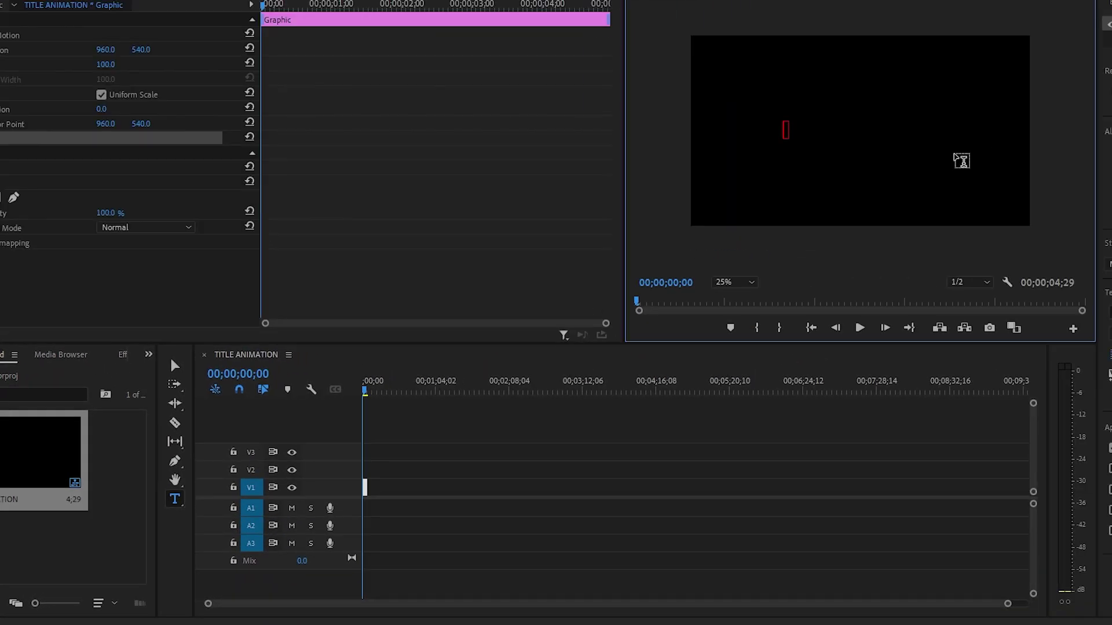
type("BRAND")
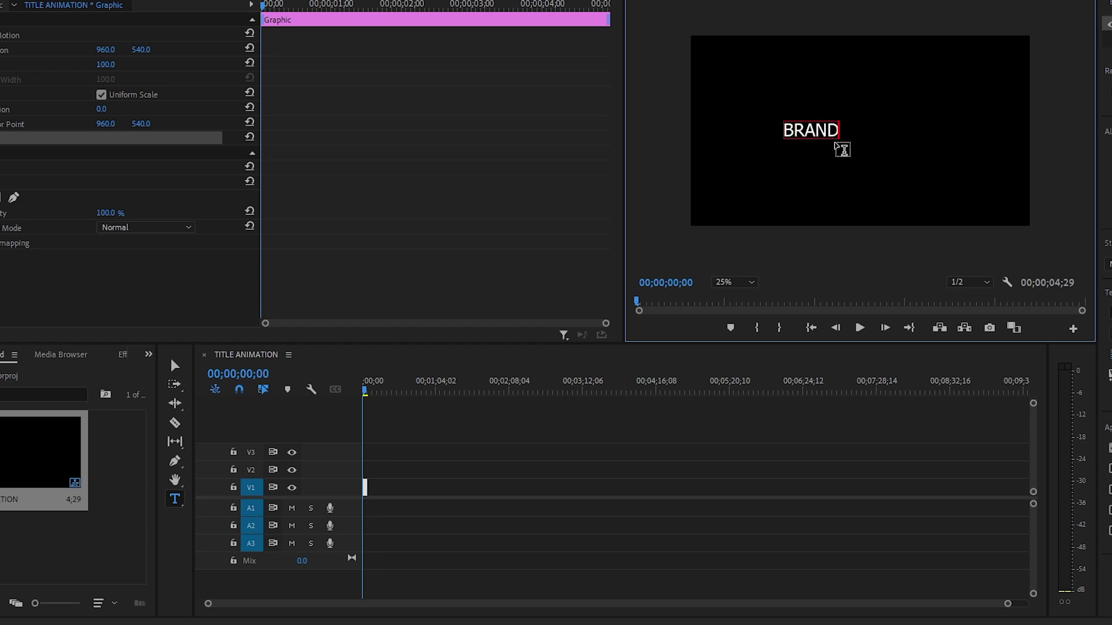
key("ctrl+a")
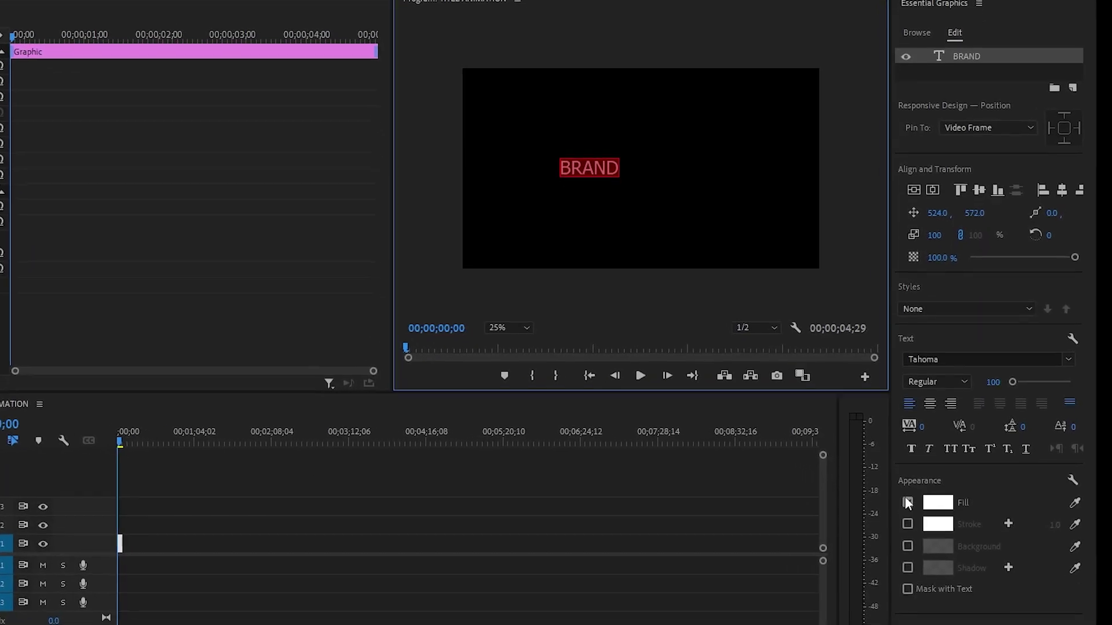
Step: Set BRAND to Roboto Bold, scale it to 331, and centre it horizontally
left_click(1075, 343)
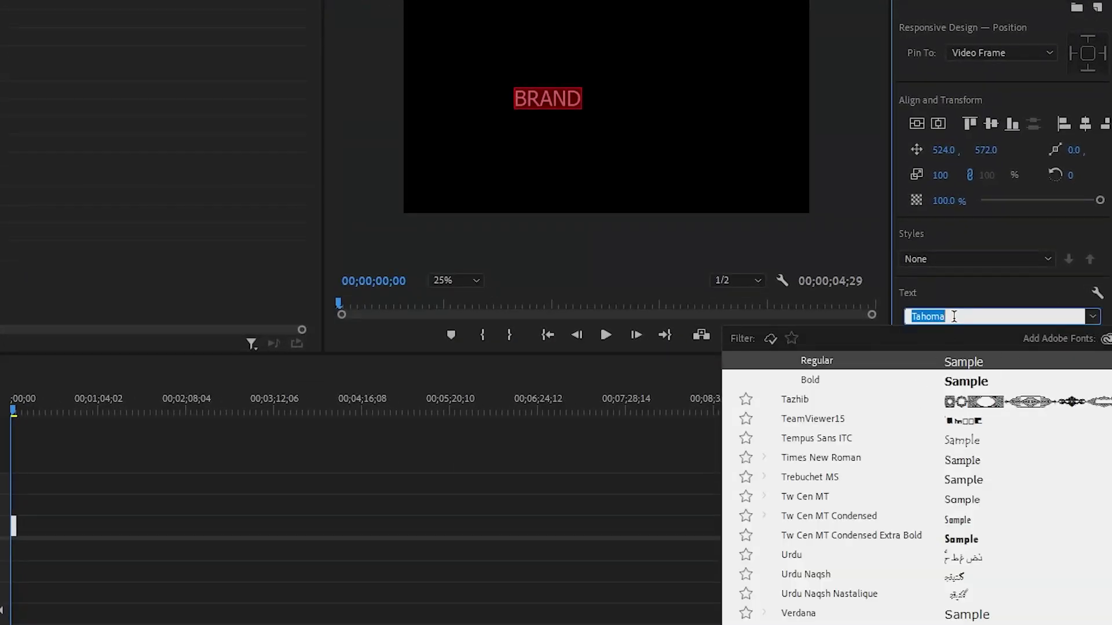
type("robo")
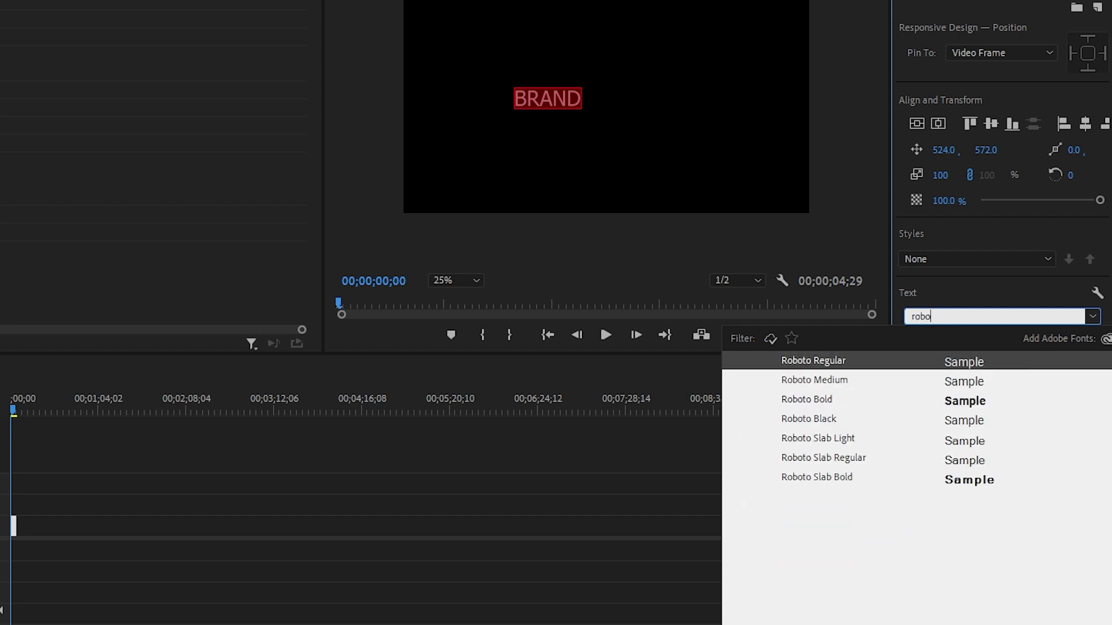
left_click(954, 401)
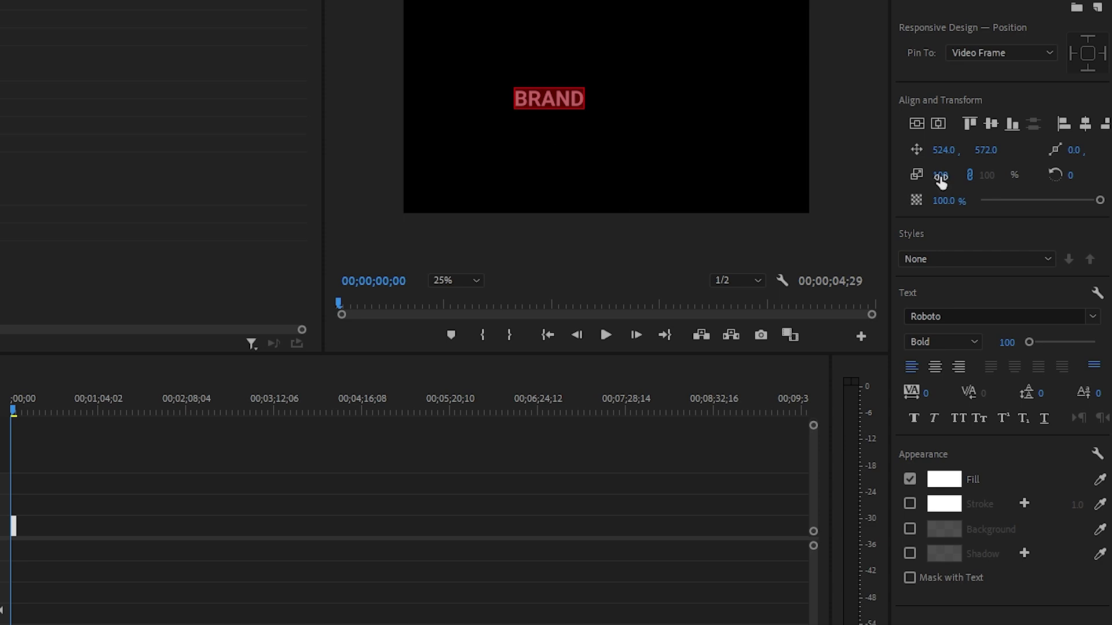
left_click_drag(941, 181, 1077, 181)
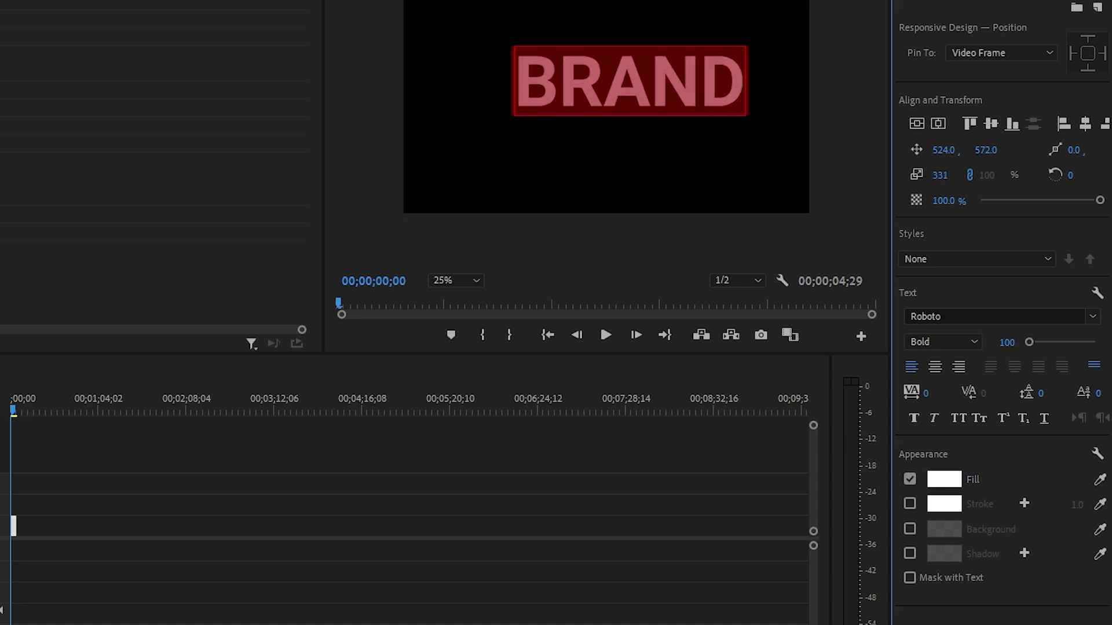
left_click(1085, 124)
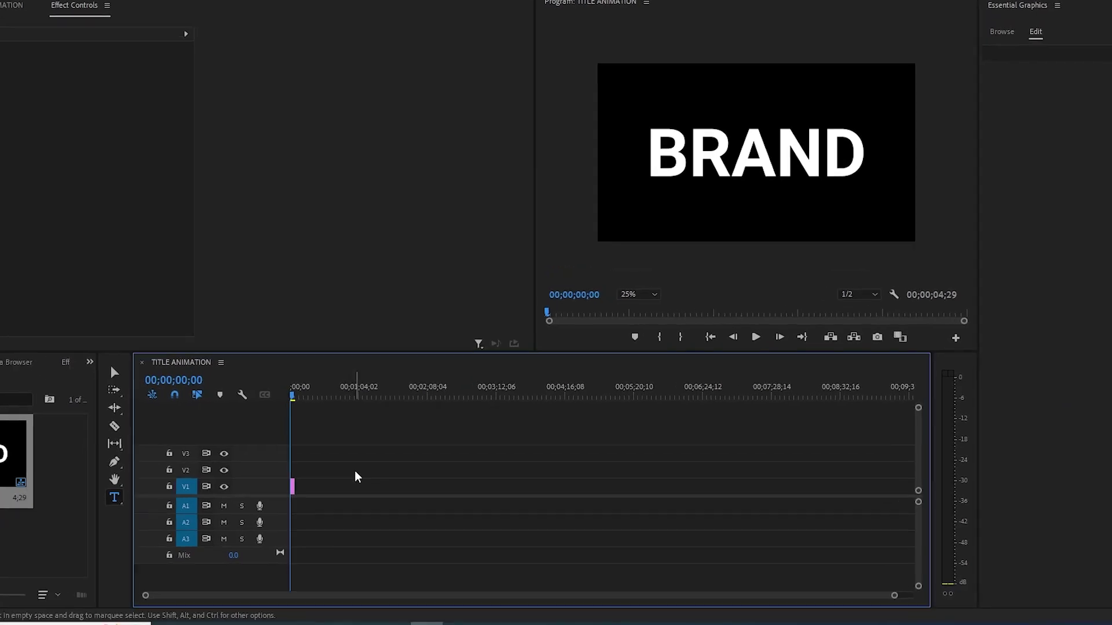
Step: Extend the BRAND clip to about 8;22, then minimize Premiere to show the desktop
scroll(354, 476, "up", 5)
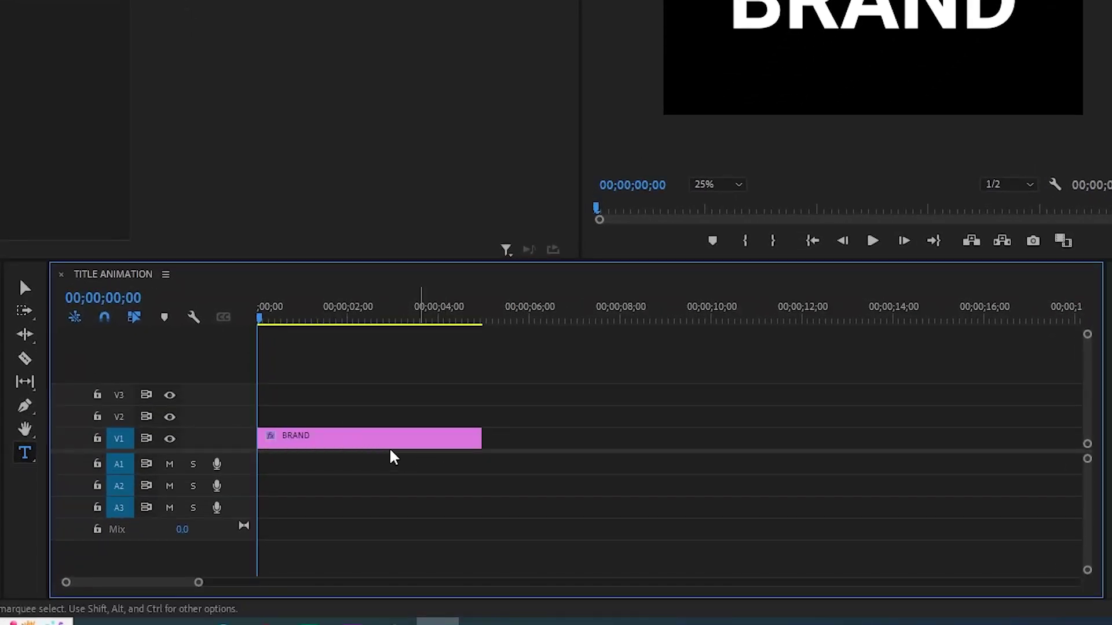
scroll(414, 457, "down", 2)
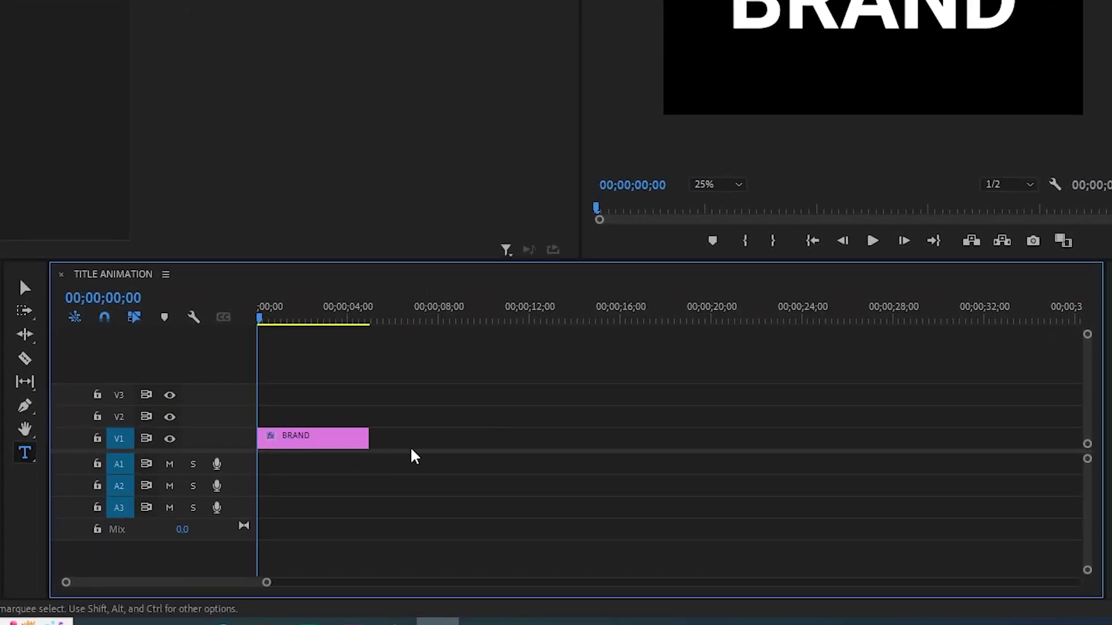
left_click_drag(335, 322, 373, 324)
left_click_drag(371, 438, 489, 438)
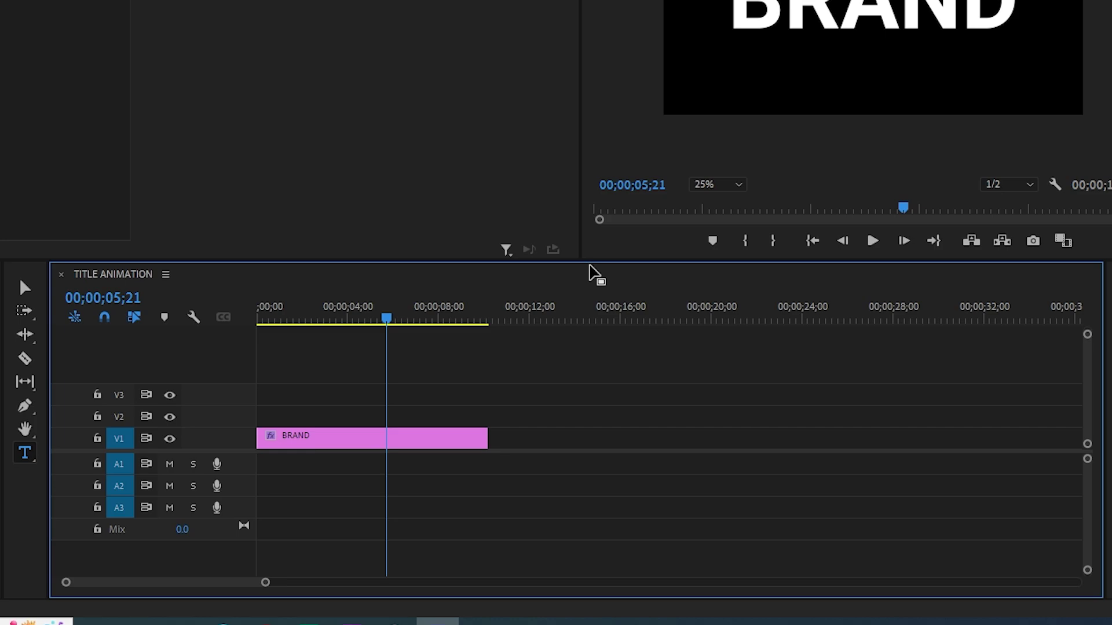
key("super+d")
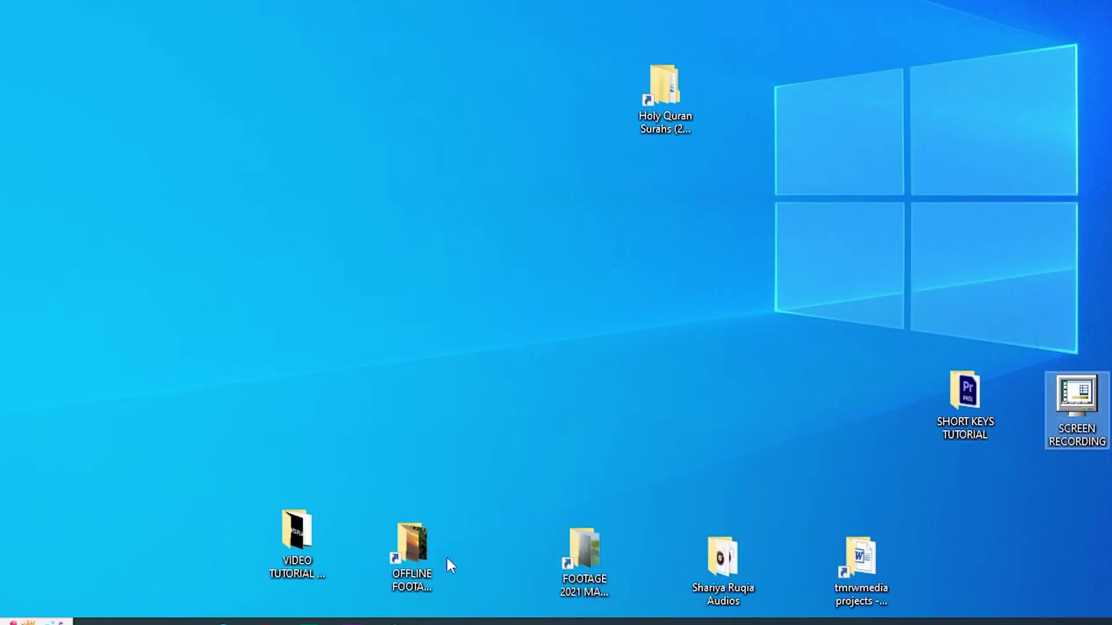
Step: Drag pexels-joshua-woroniecki-9137092.mp4 from the OFFLINE FOOTAGE folder onto the Premiere timeline
double_click(413, 561)
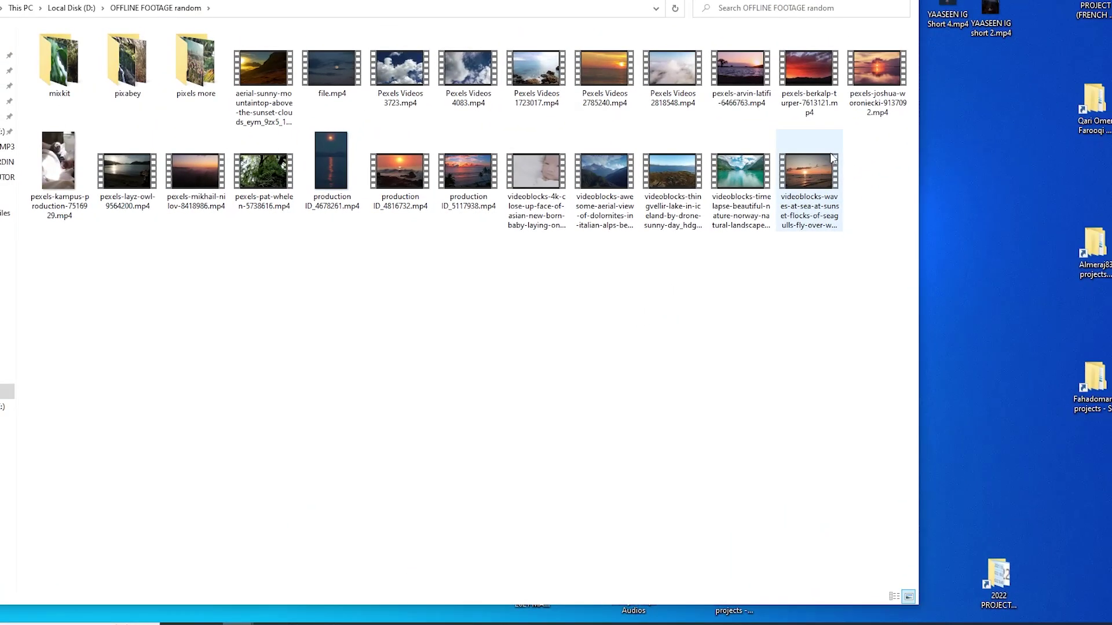
left_click_drag(877, 70, 429, 478)
key("alt+Tab")
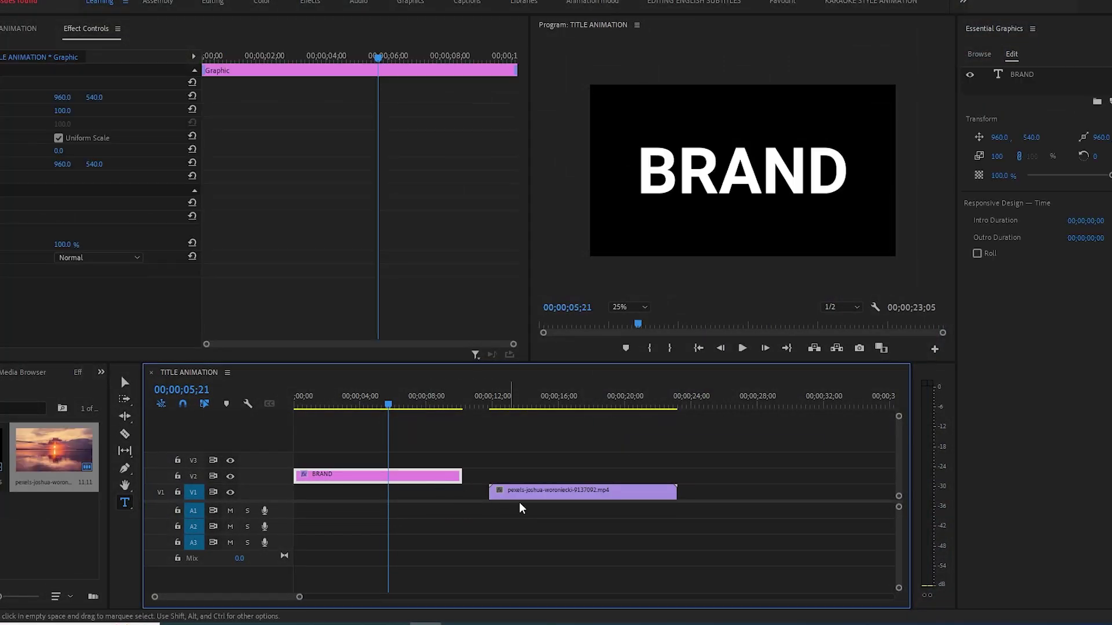
Step: Move the sunset clip to the start of V1 and trim its end to match BRAND
left_click_drag(542, 492, 345, 492)
left_click_drag(483, 493, 469, 491)
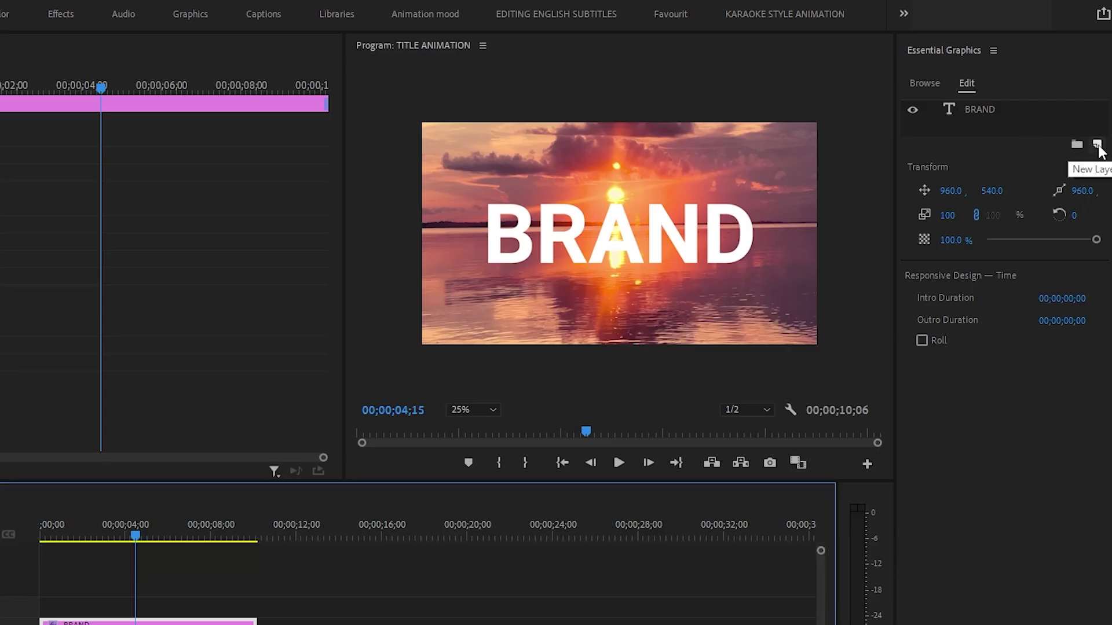
Step: Add a rectangle layer scaled to 656 and place Shape 01 below the BRAND text
left_click(1097, 145)
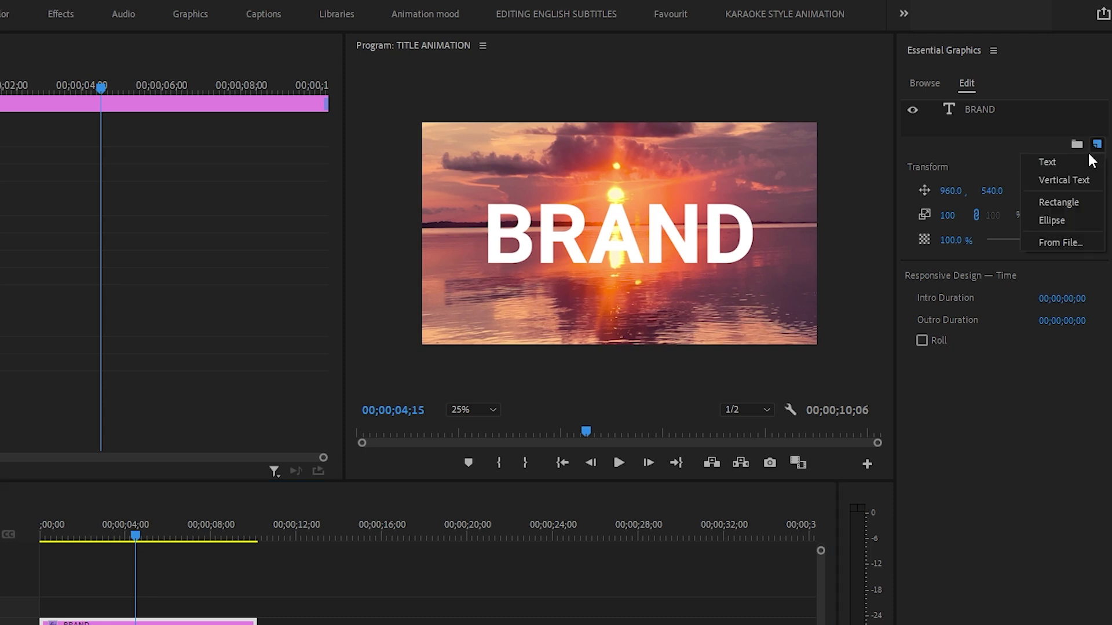
left_click(1076, 203)
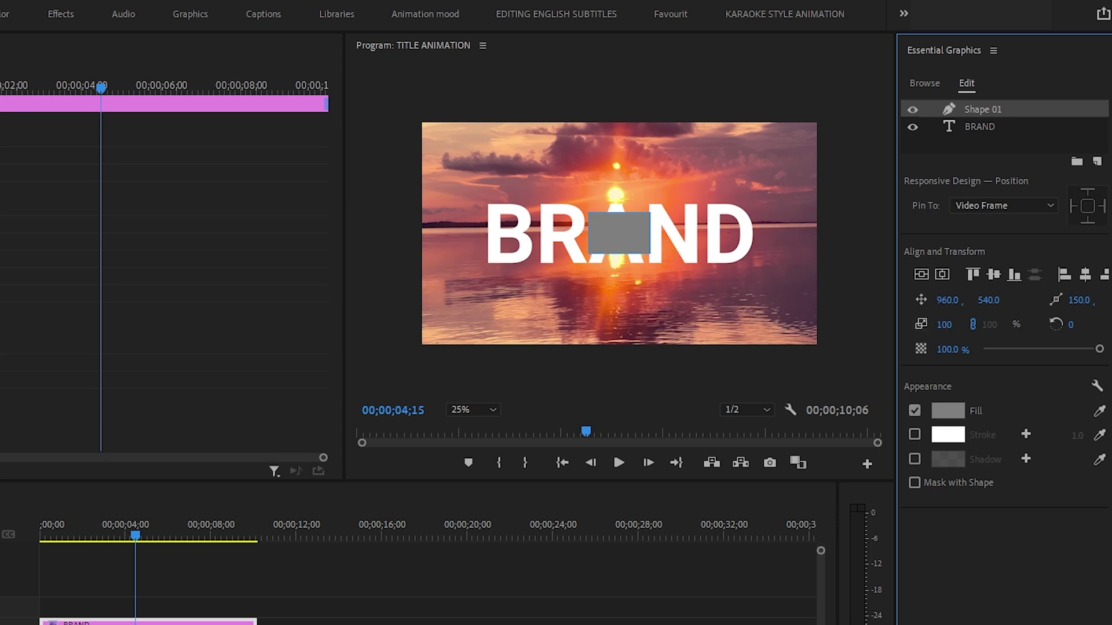
left_click_drag(943, 324, 1105, 325)
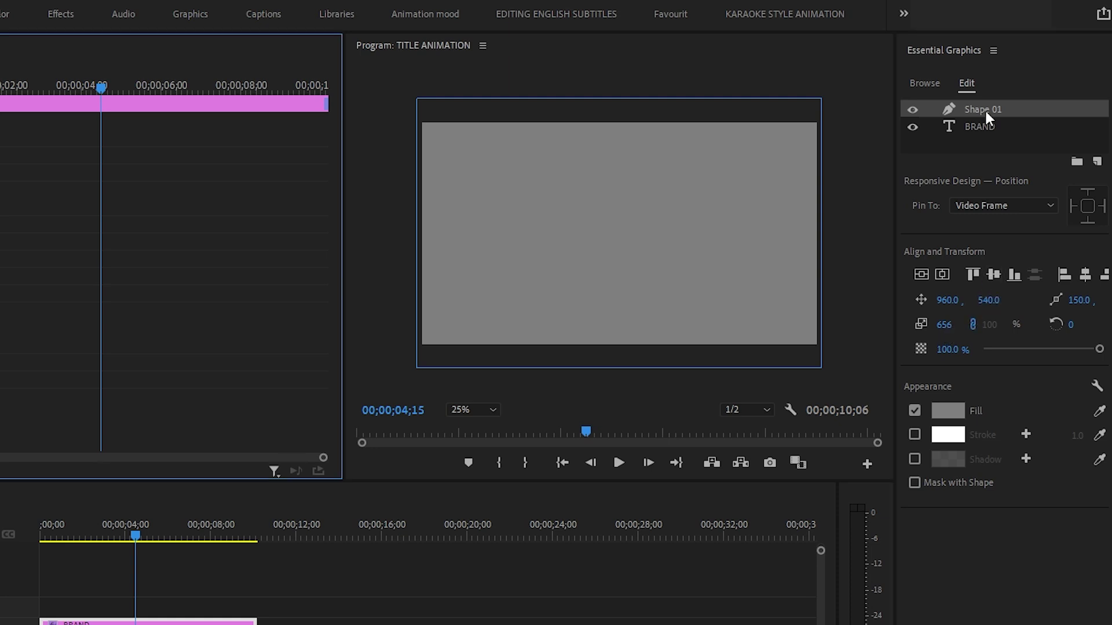
left_click_drag(981, 110, 949, 132)
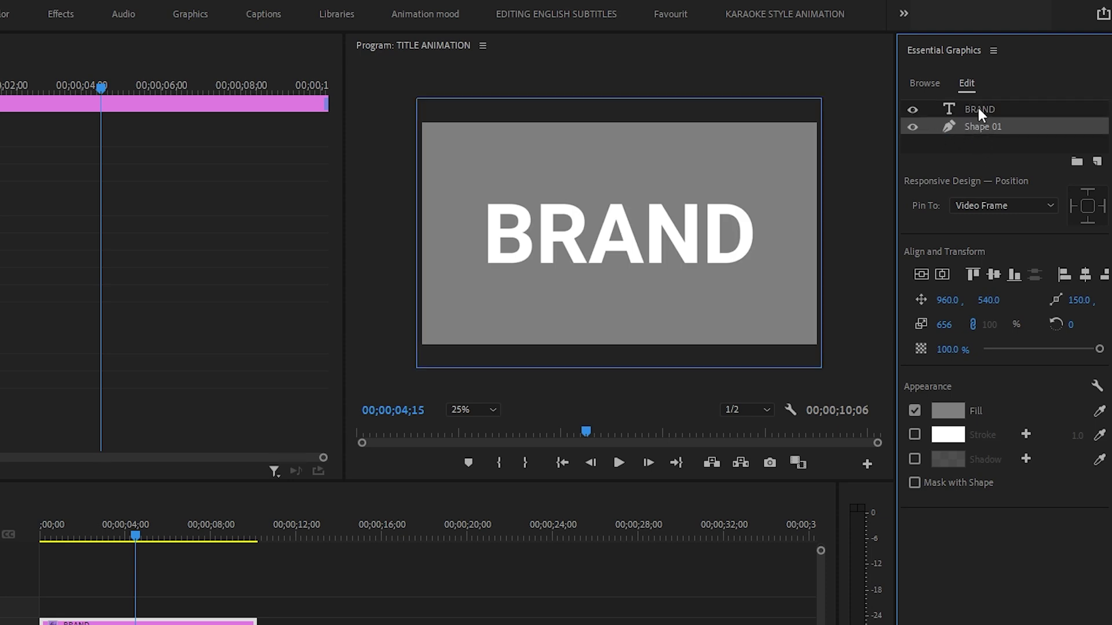
left_click(978, 108)
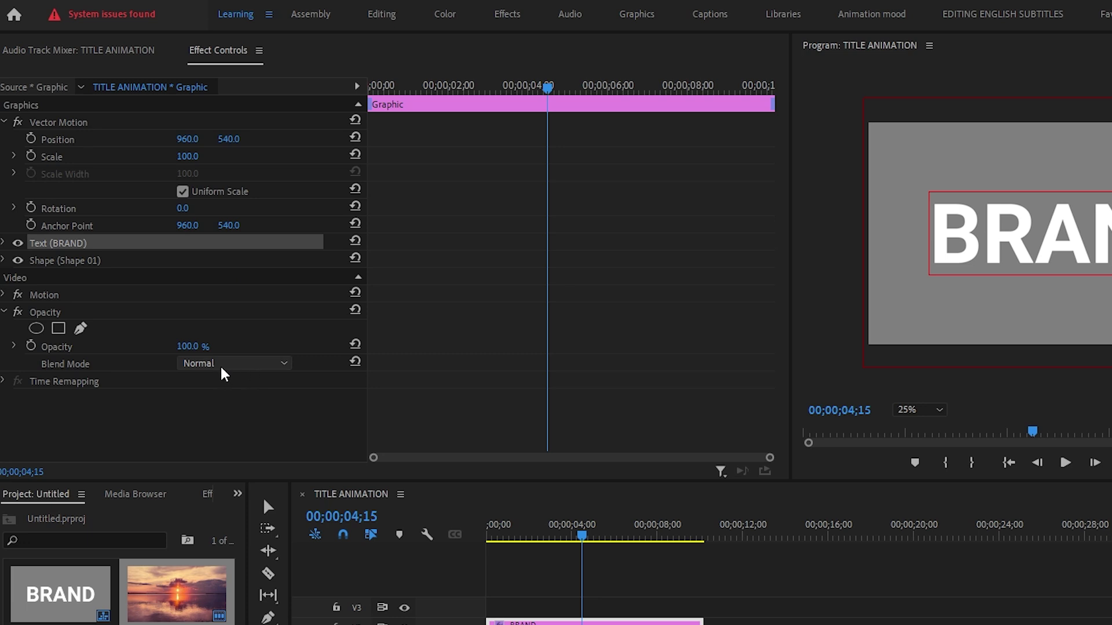
Step: Set the BRAND graphic's Opacity blend mode to Multiply
left_click(281, 364)
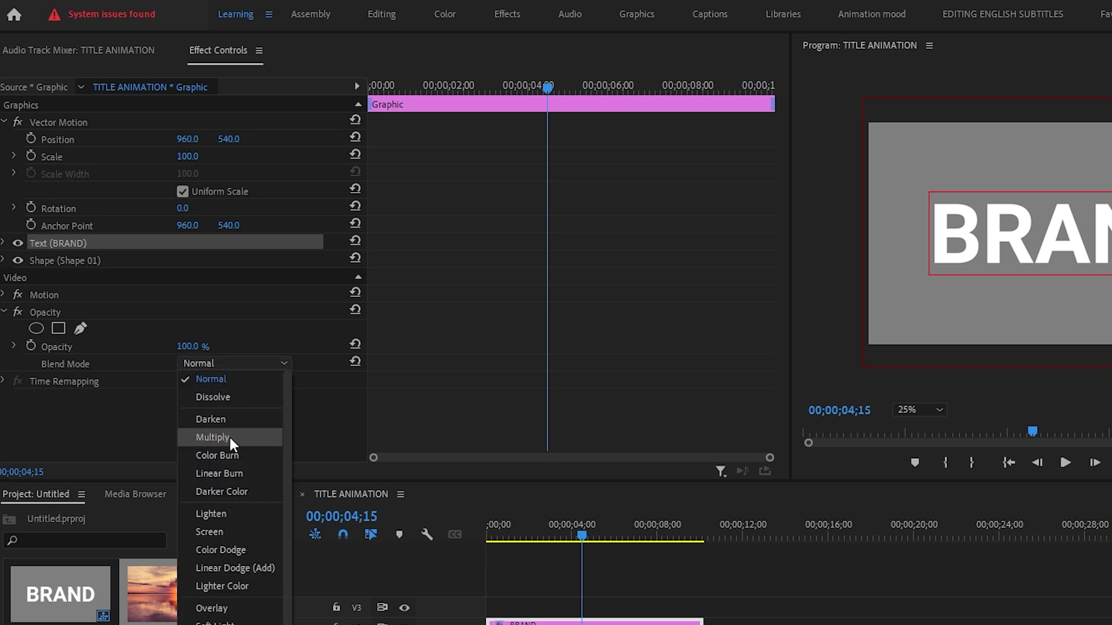
left_click(213, 437)
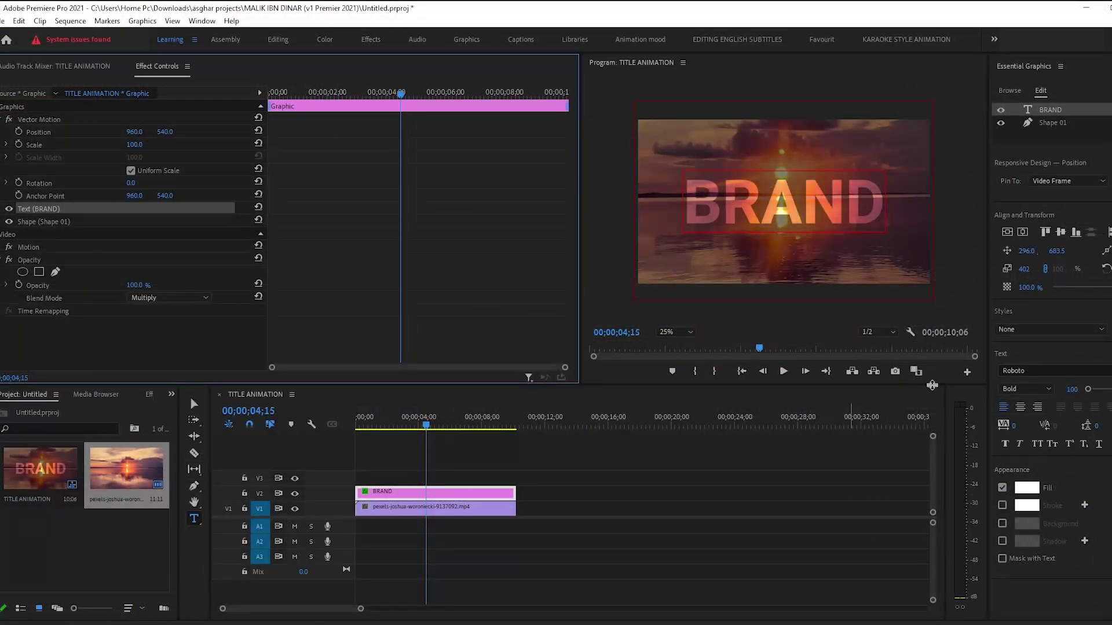
Step: Change Shape 01's fill colour to black (000000)
left_click(1048, 123)
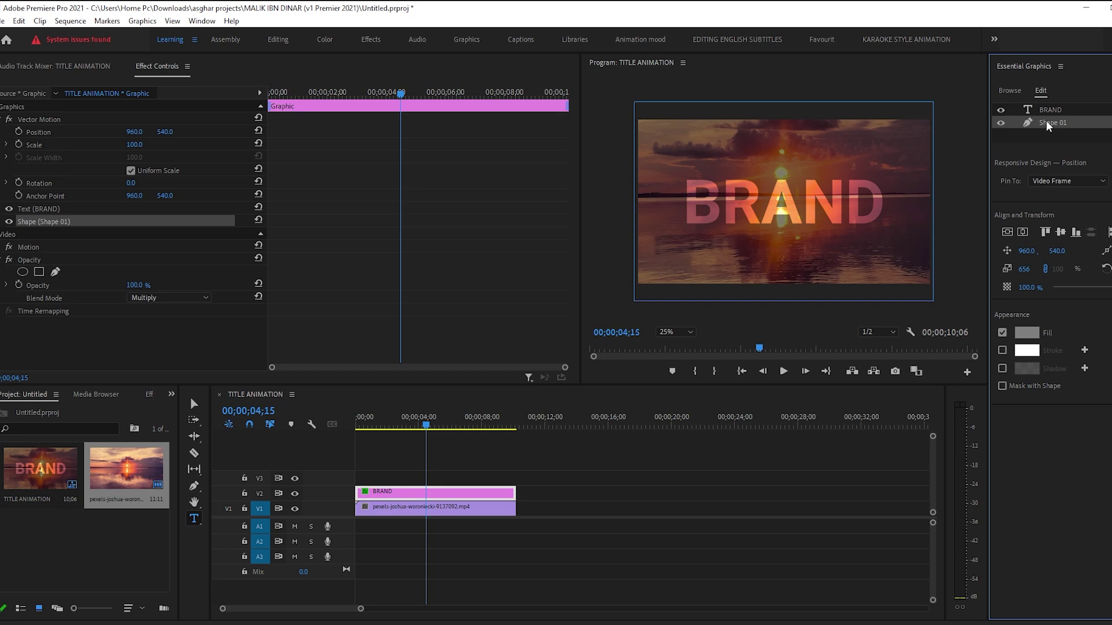
left_click(1031, 334)
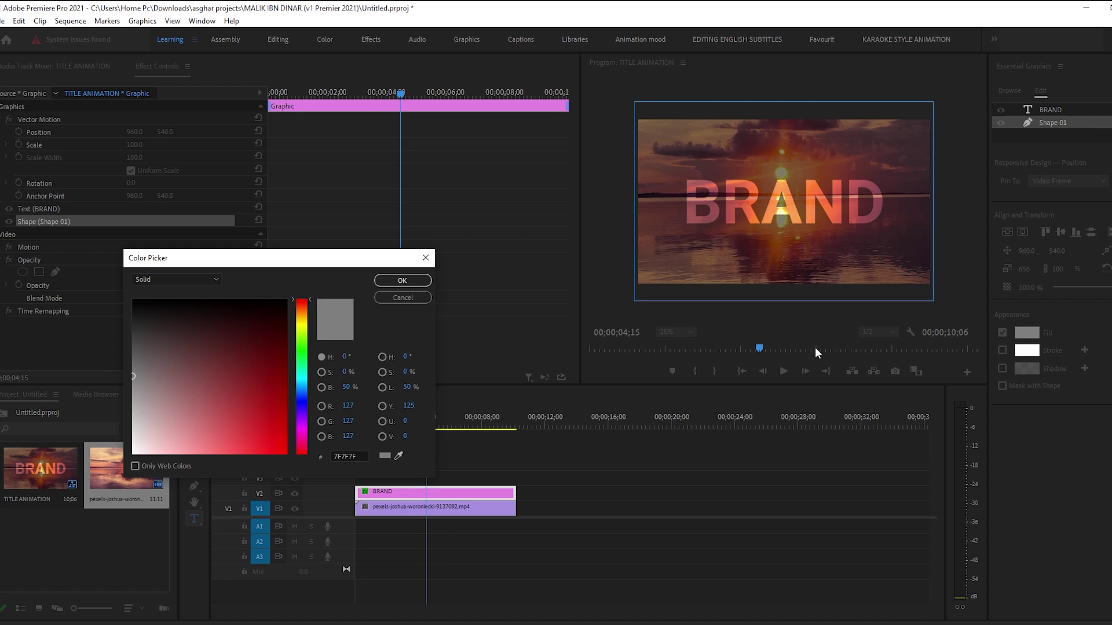
left_click_drag(265, 338, 267, 298)
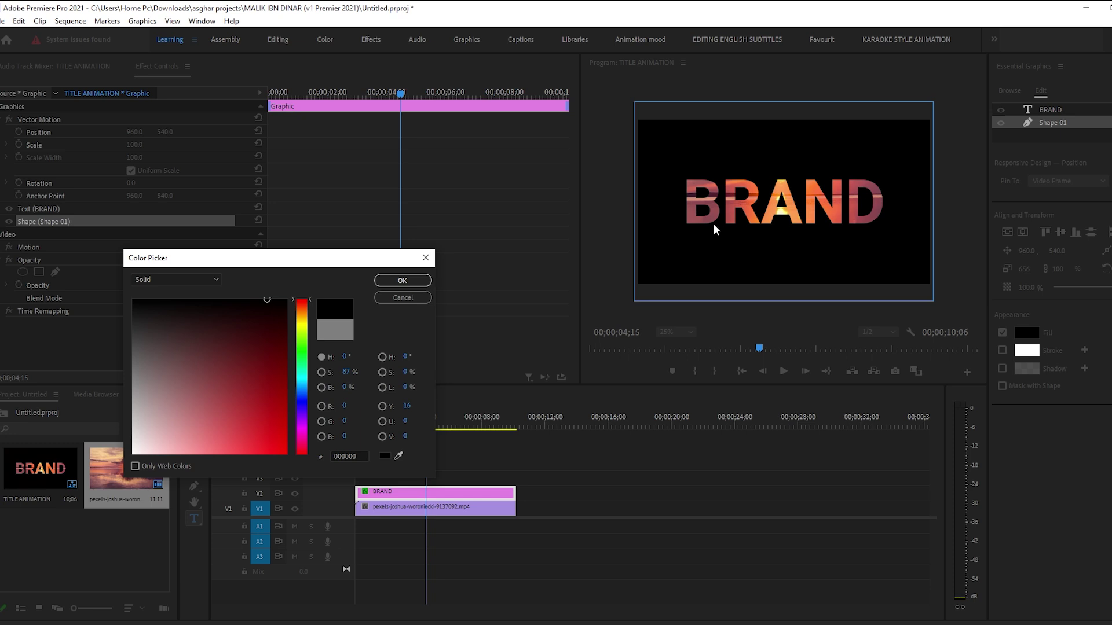
left_click(402, 281)
Step: Preview the sequence and bring the playhead back to the start
left_click(347, 424)
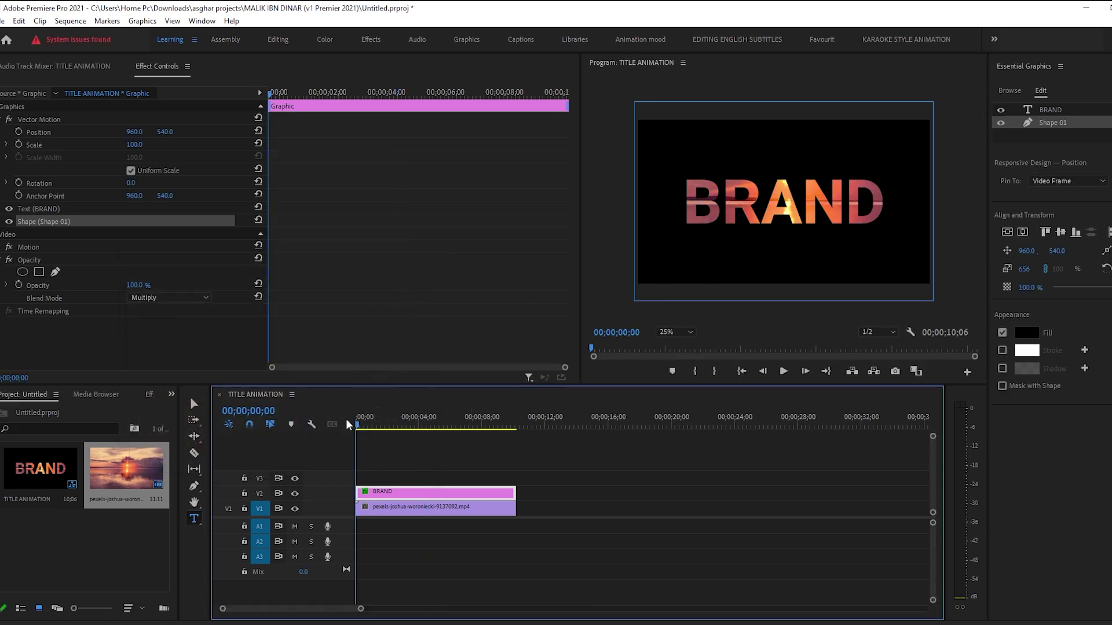
key("space")
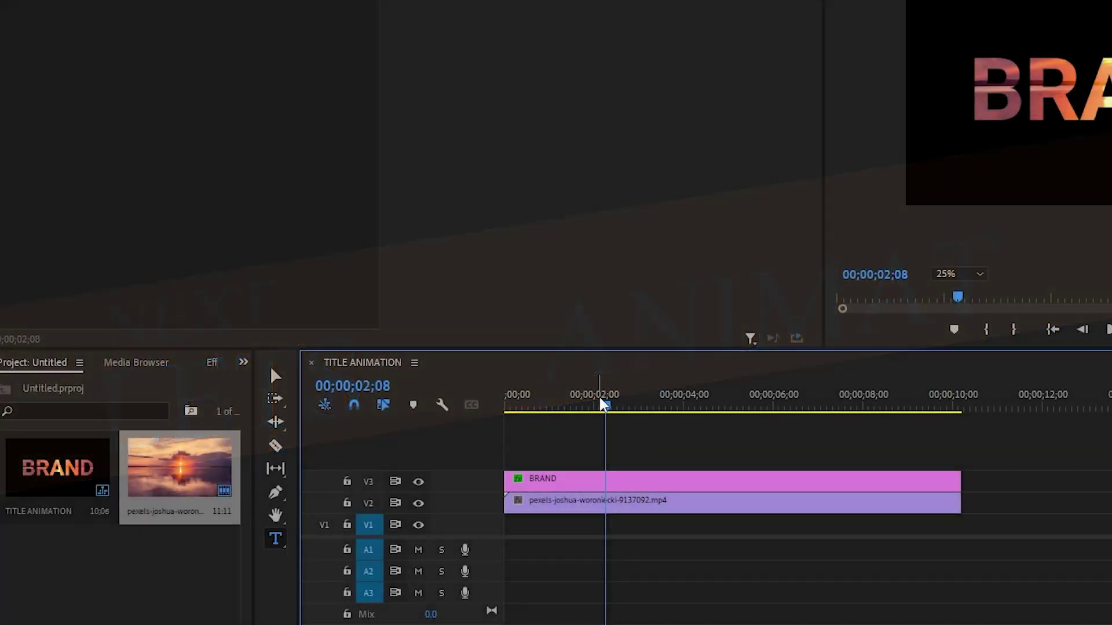
left_click_drag(603, 399, 496, 397)
Step: Set the BRAND graphic's scale to 3465 with a keyframe at 00;00;00;00
left_click(579, 481)
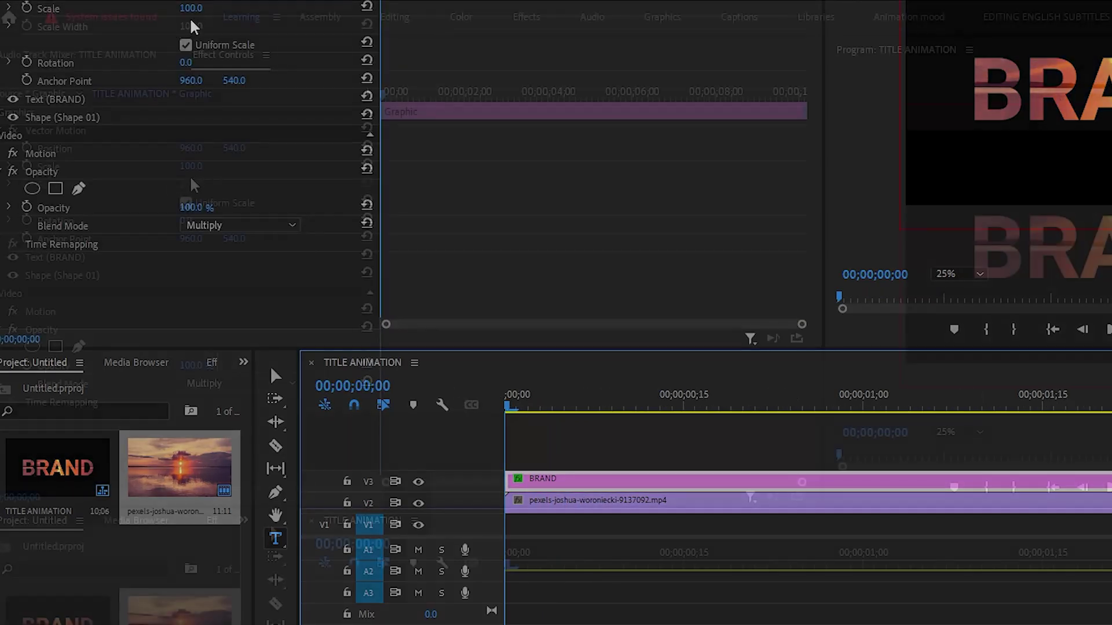
left_click(191, 167)
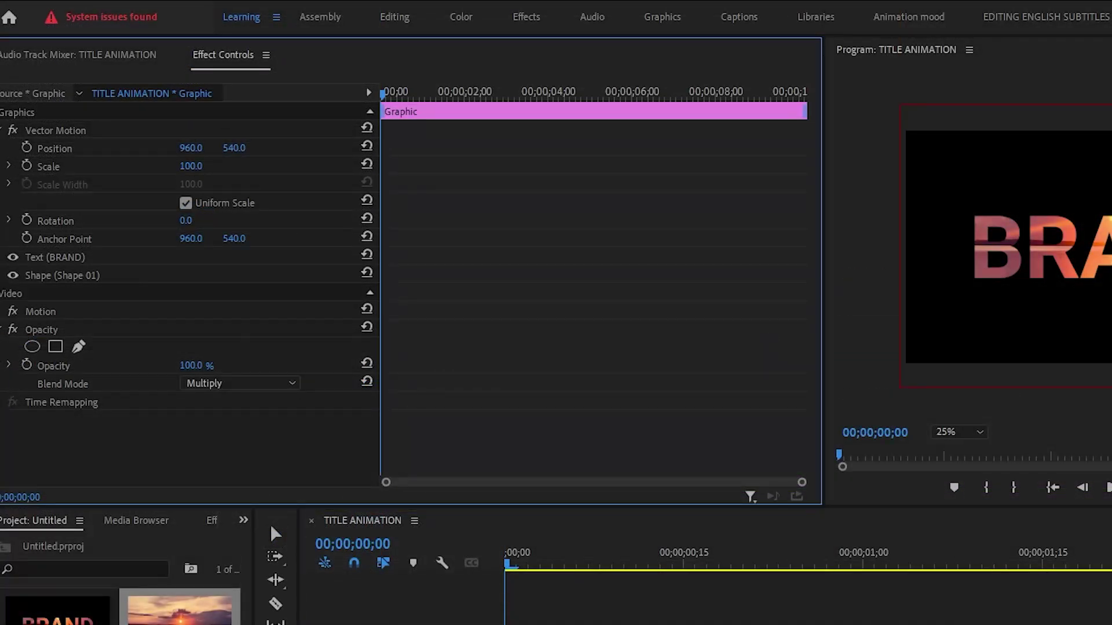
left_click_drag(191, 166, 393, 166)
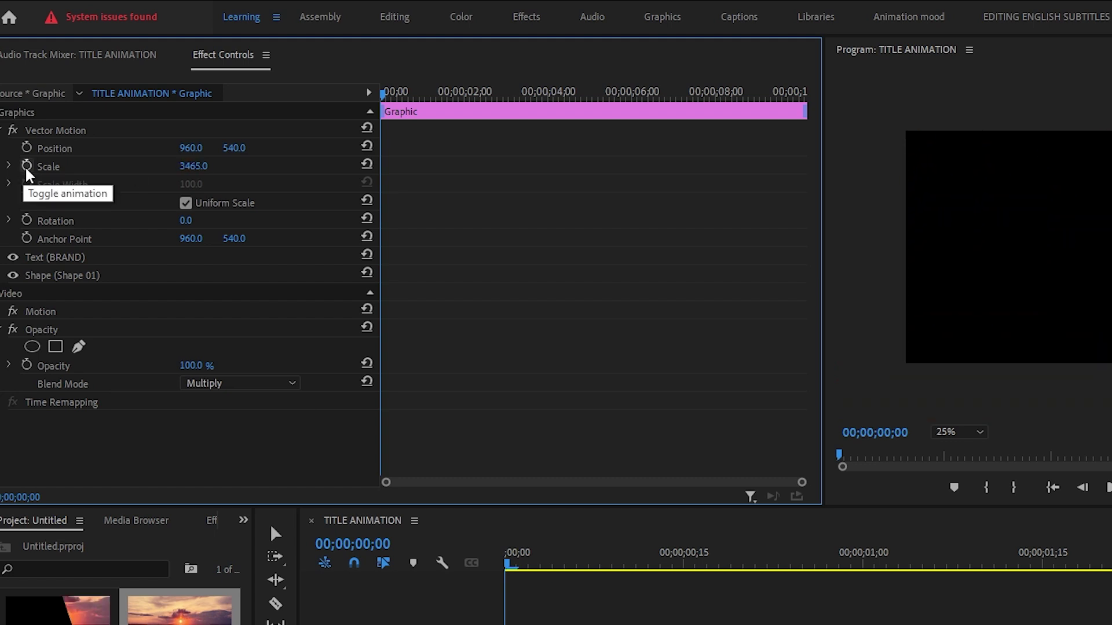
left_click(27, 167)
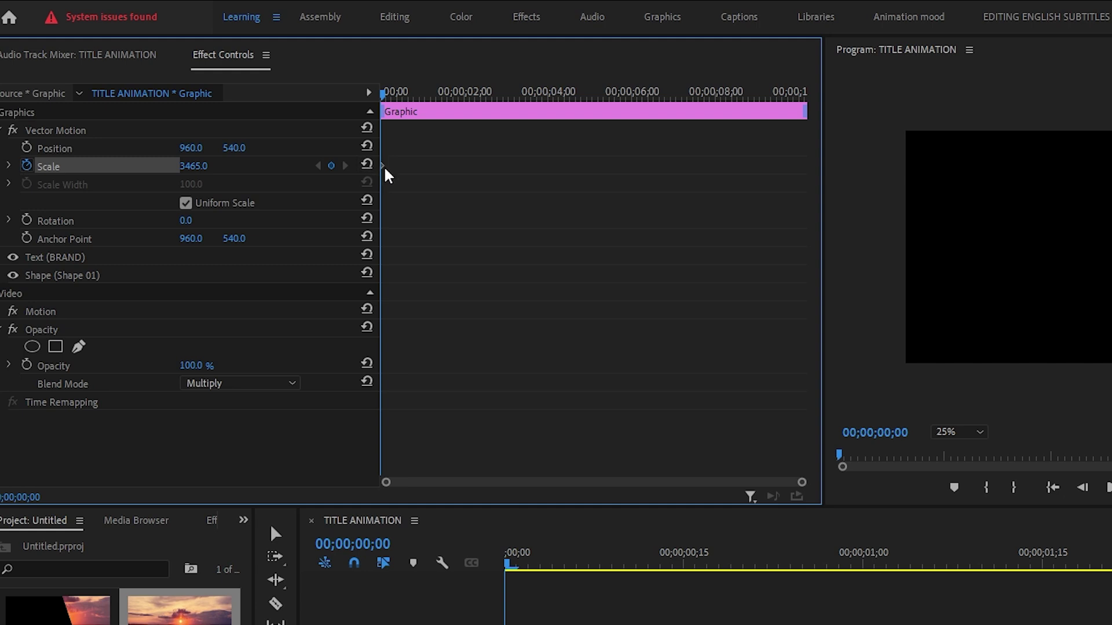
Step: Add a scale keyframe at 00;00;02;13 with a value of 100
key("equal")
key("minus")
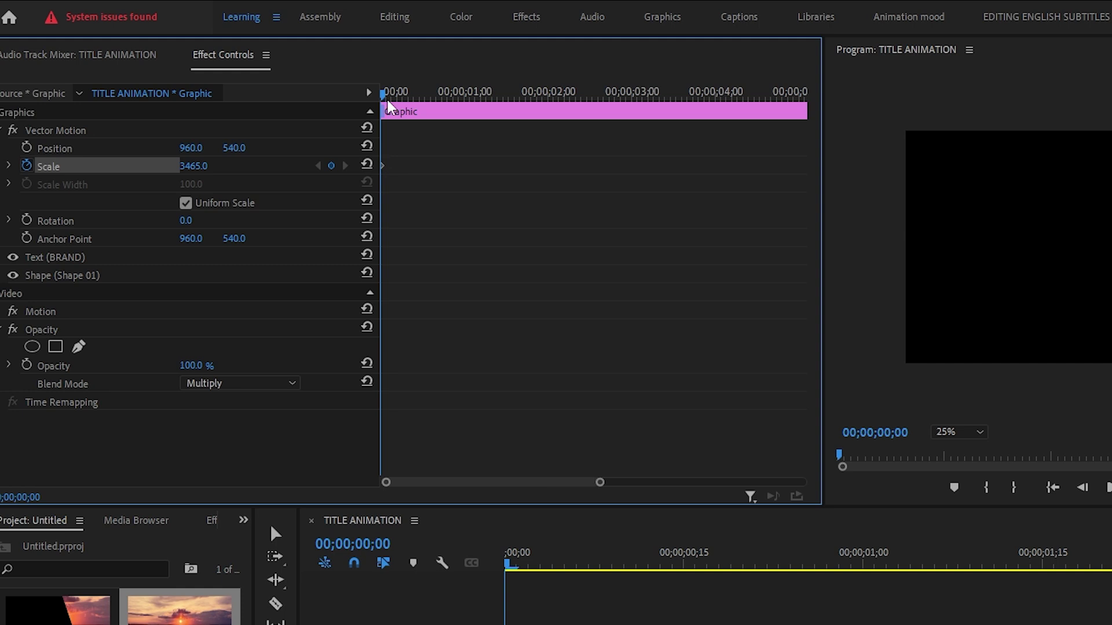
left_click_drag(385, 95, 489, 111)
key("minus")
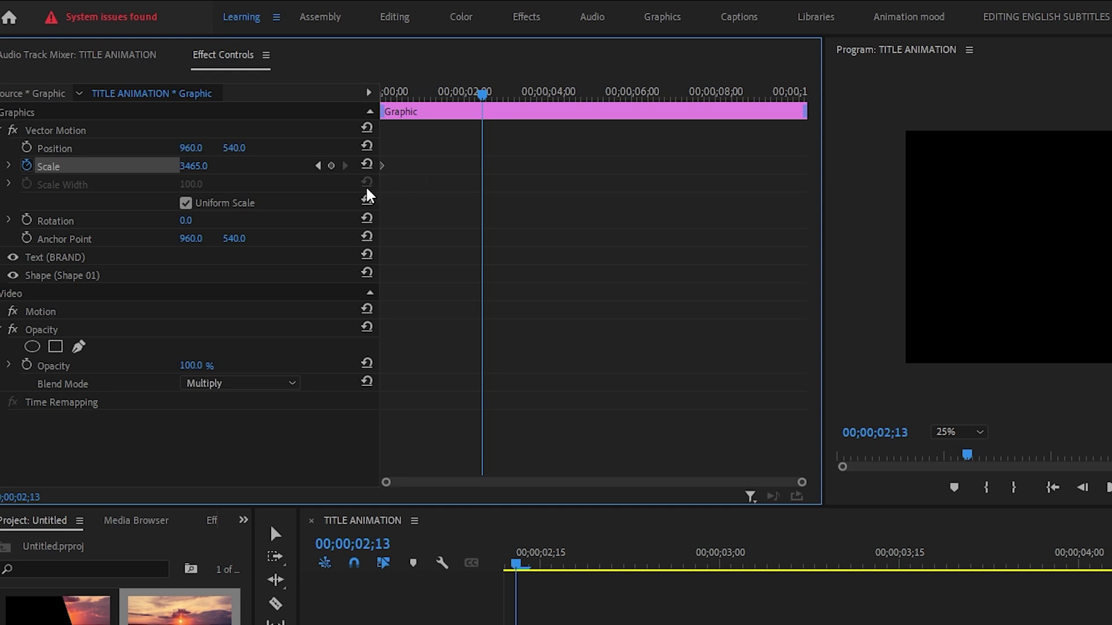
left_click(331, 167)
left_click_drag(193, 166, 510, 136)
left_click(196, 166)
type("100")
key("Return")
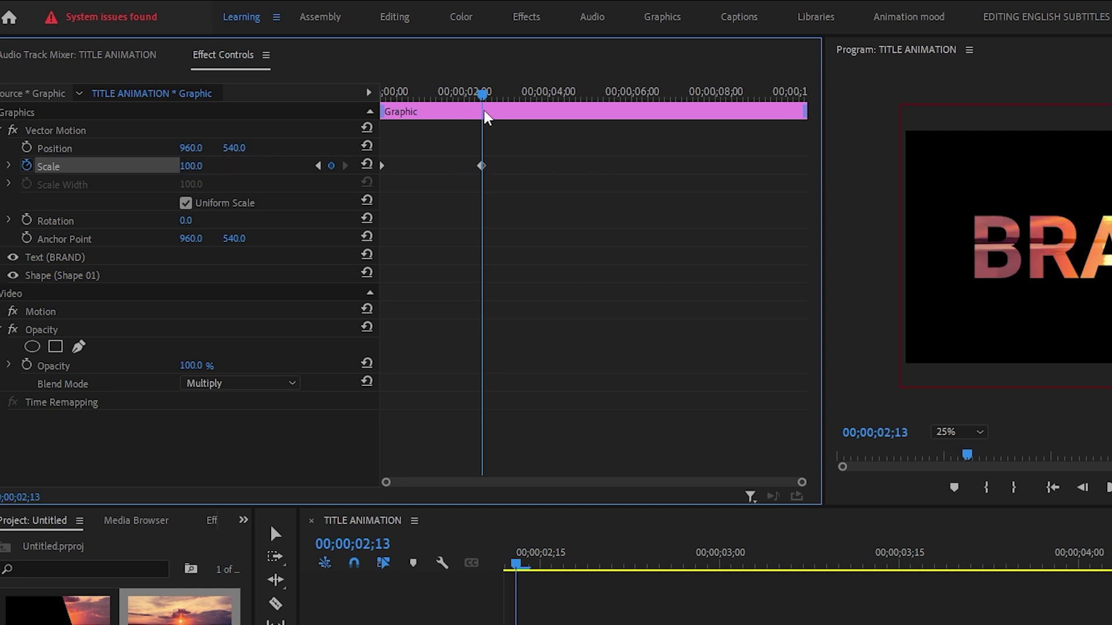
Step: Play the zoom animation from the start and stop it to review mid-zoom
key("Home")
key("space")
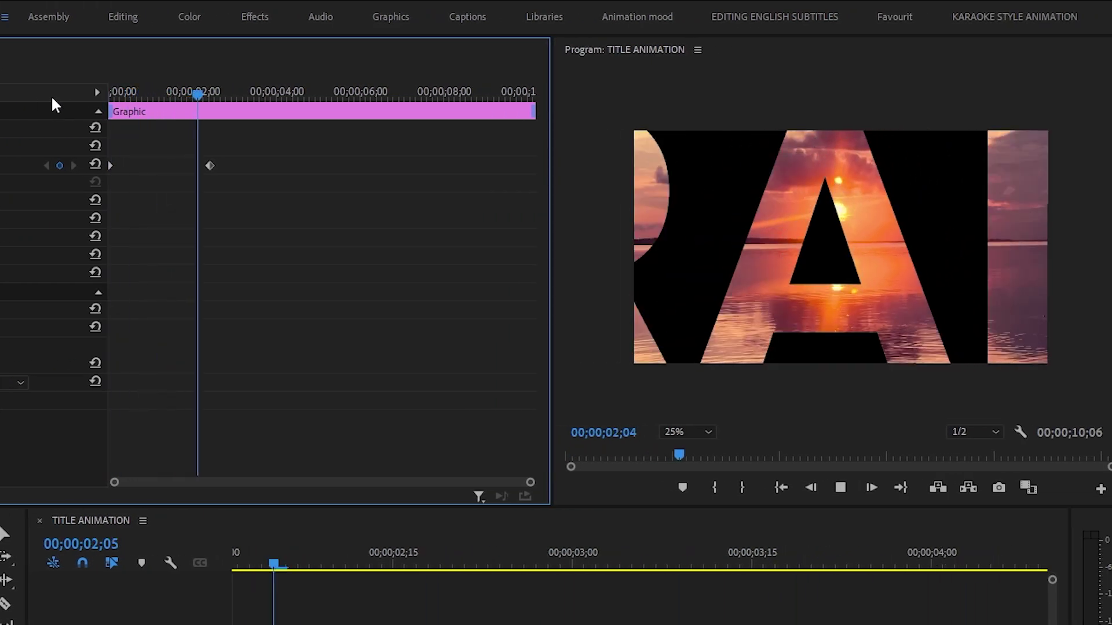
key("space")
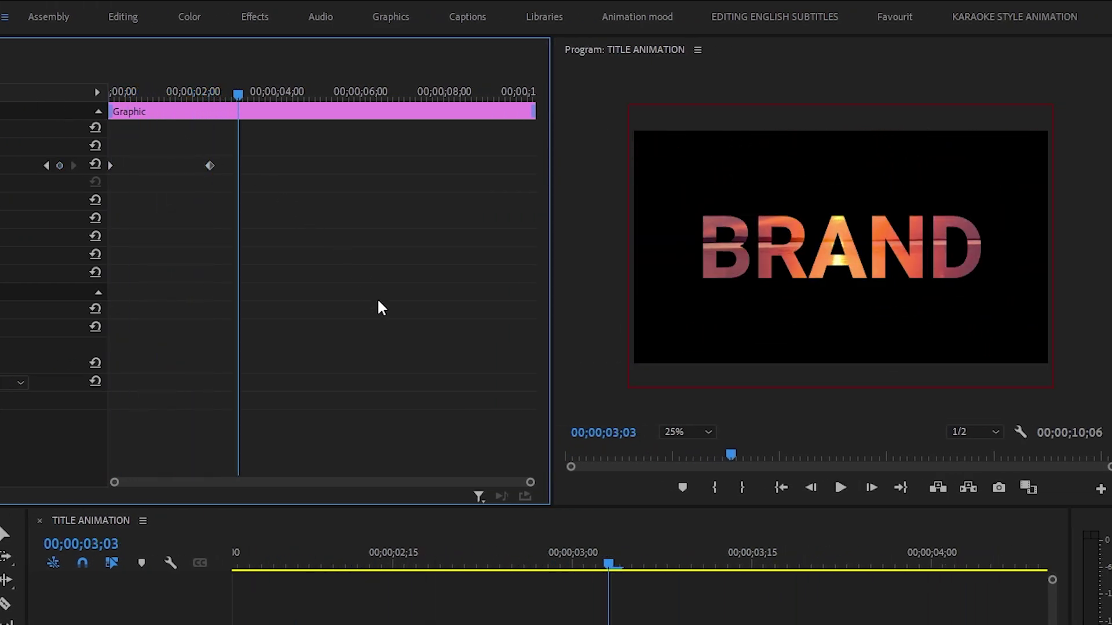
left_click_drag(609, 564, 236, 568)
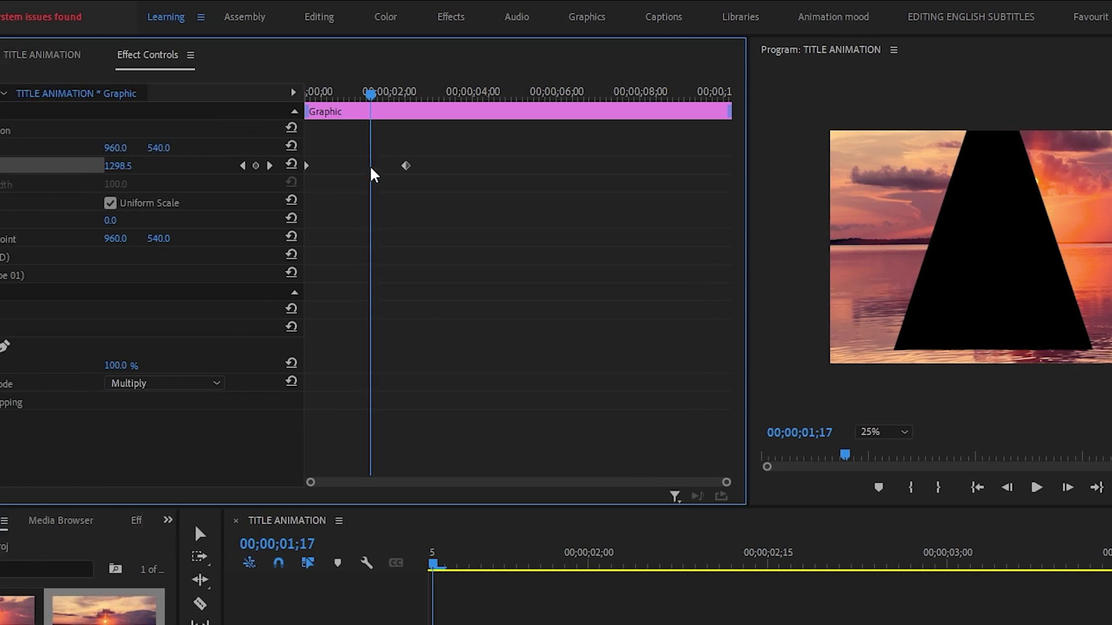
Step: Rewind to the start, expand Scale's value and velocity graphs, and select the ending Scale keyframe
left_click_drag(445, 108, 360, 108)
key("=")
key("=")
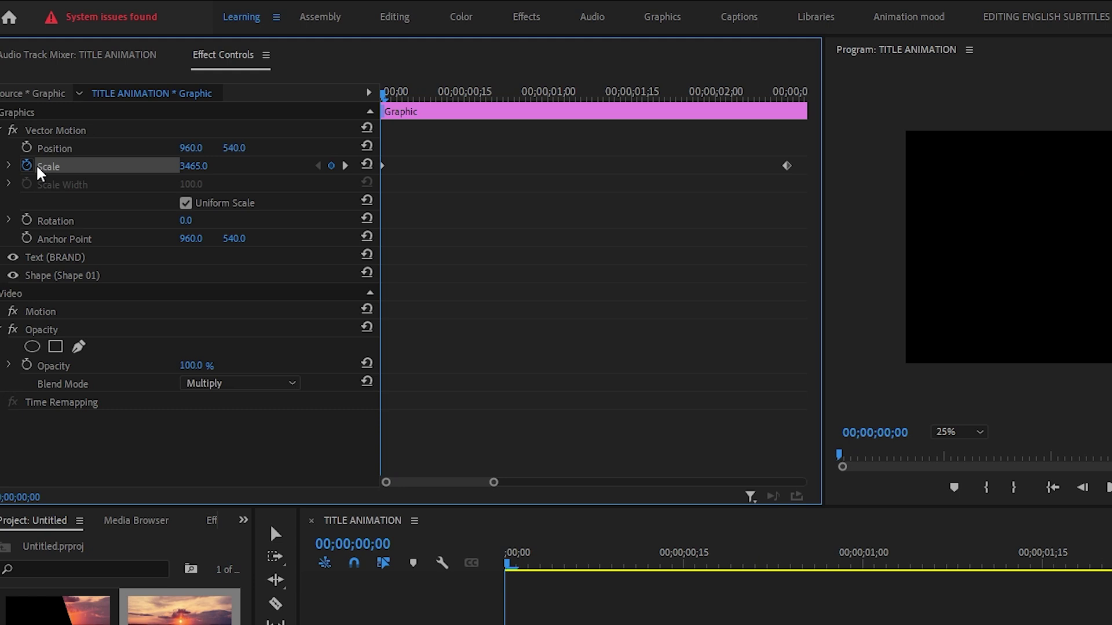
left_click(9, 169)
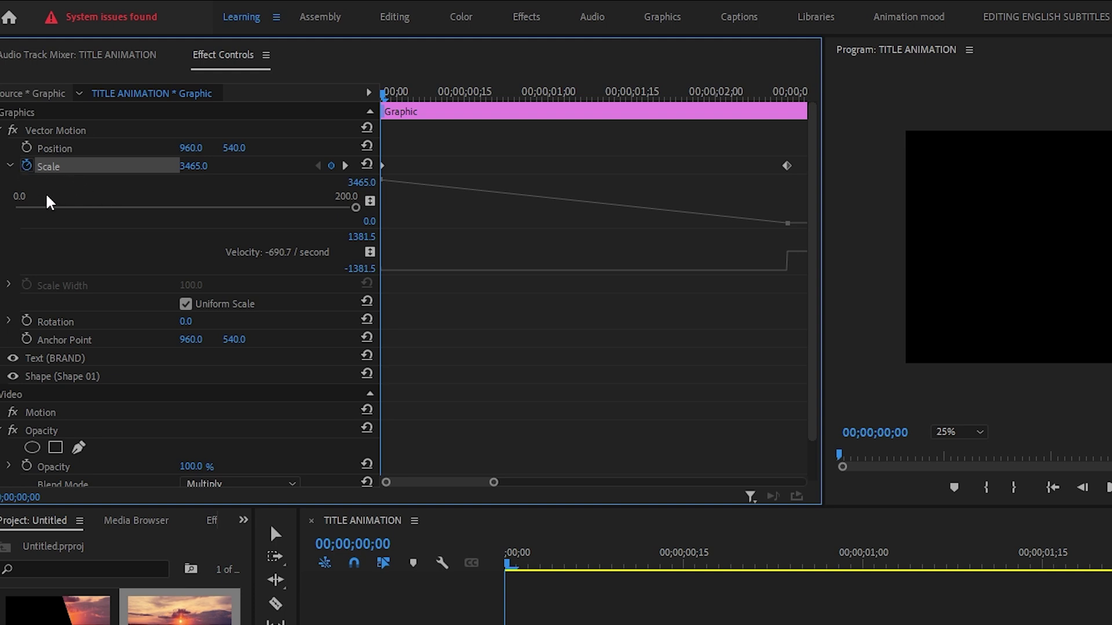
key("minus")
left_click(582, 166)
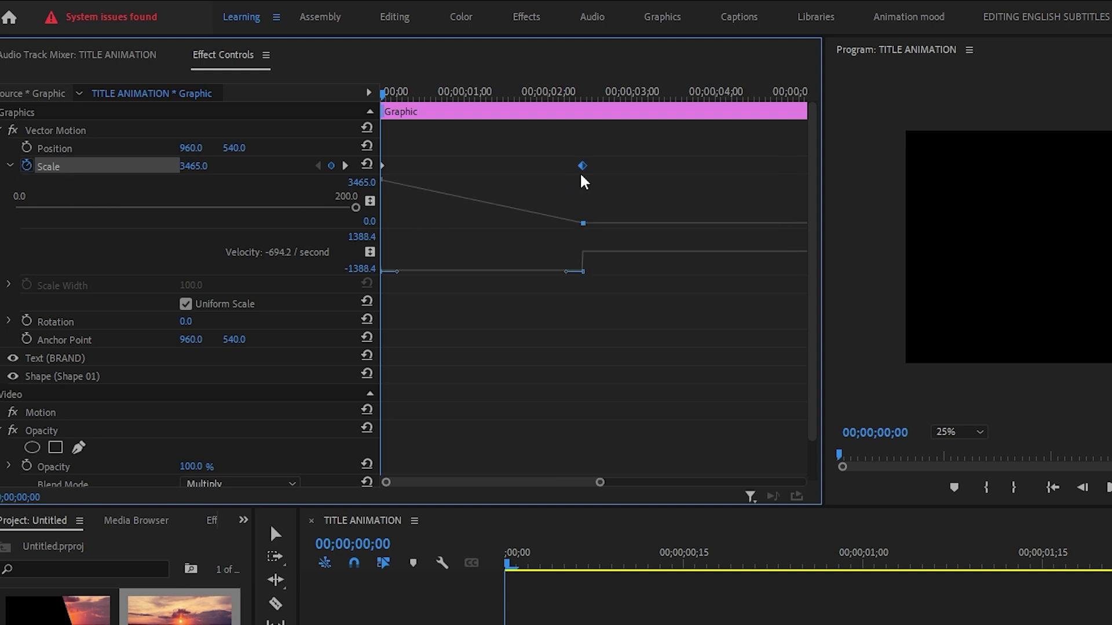
Step: Apply Ease In to the ending Scale keyframe and preview the eased zoom
right_click(582, 167)
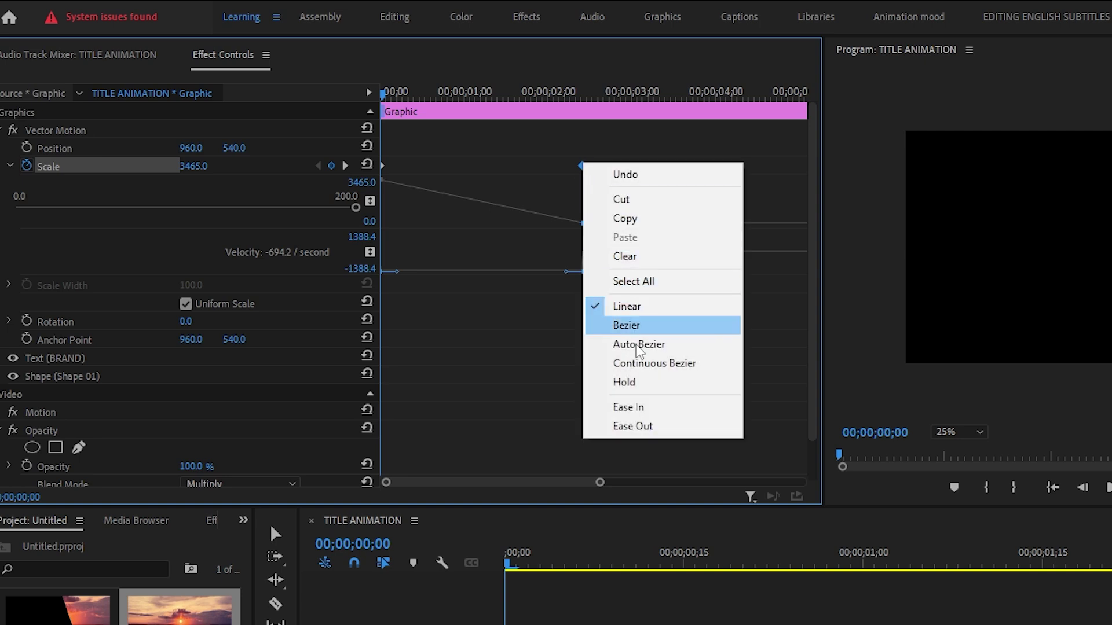
left_click(635, 409)
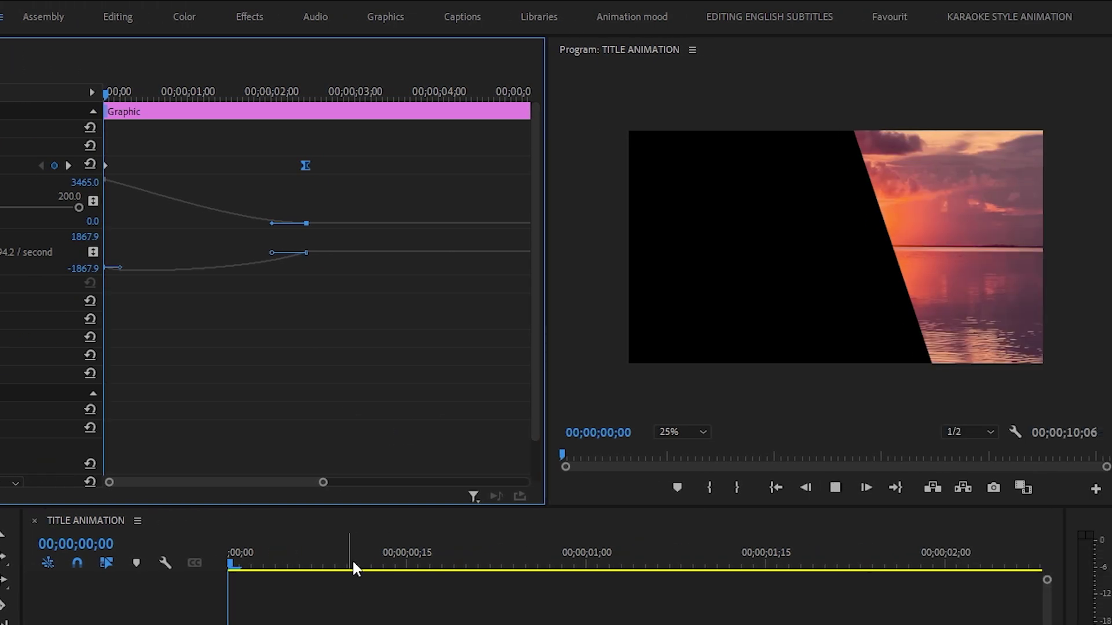
key("space")
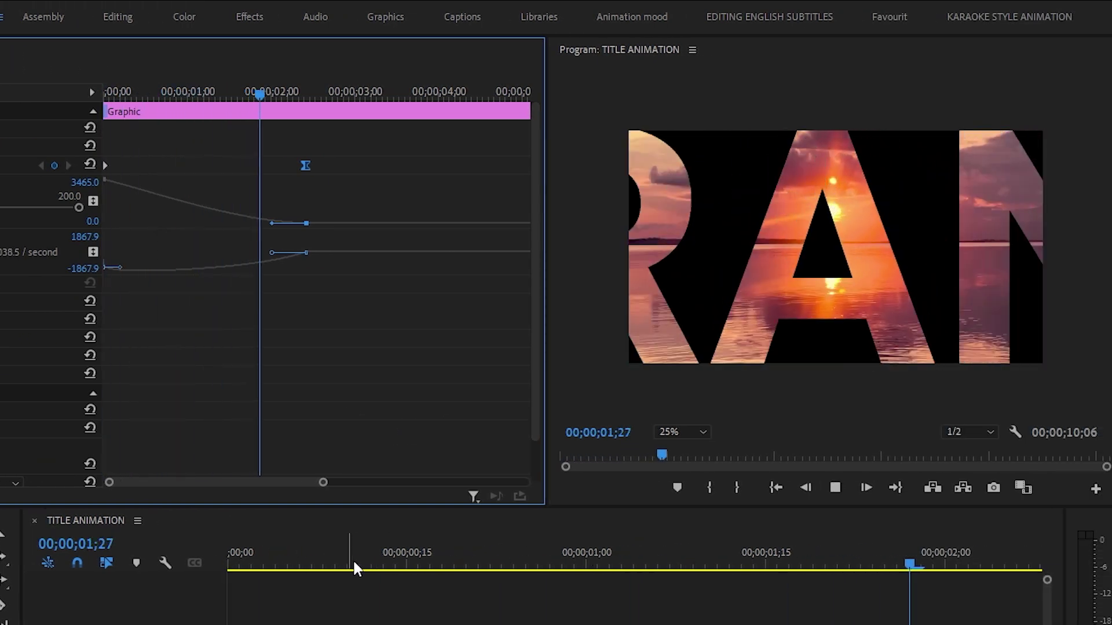
key("space")
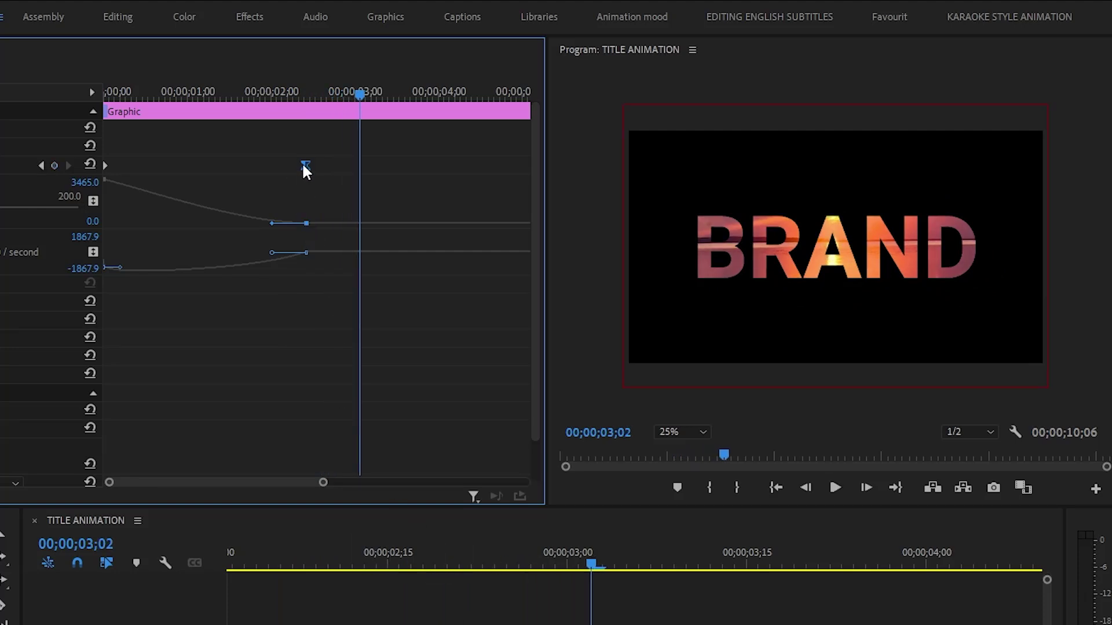
Step: Shift the ending Scale keyframe slightly earlier and replay the zoom from the start
left_click_drag(303, 165, 240, 181)
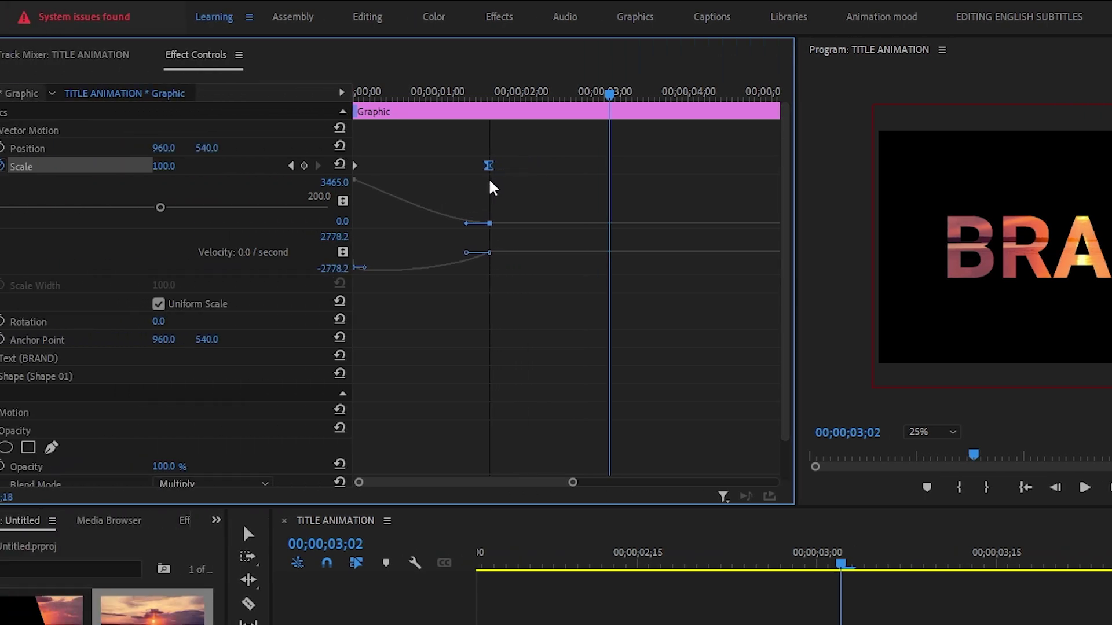
key("Home")
key("space")
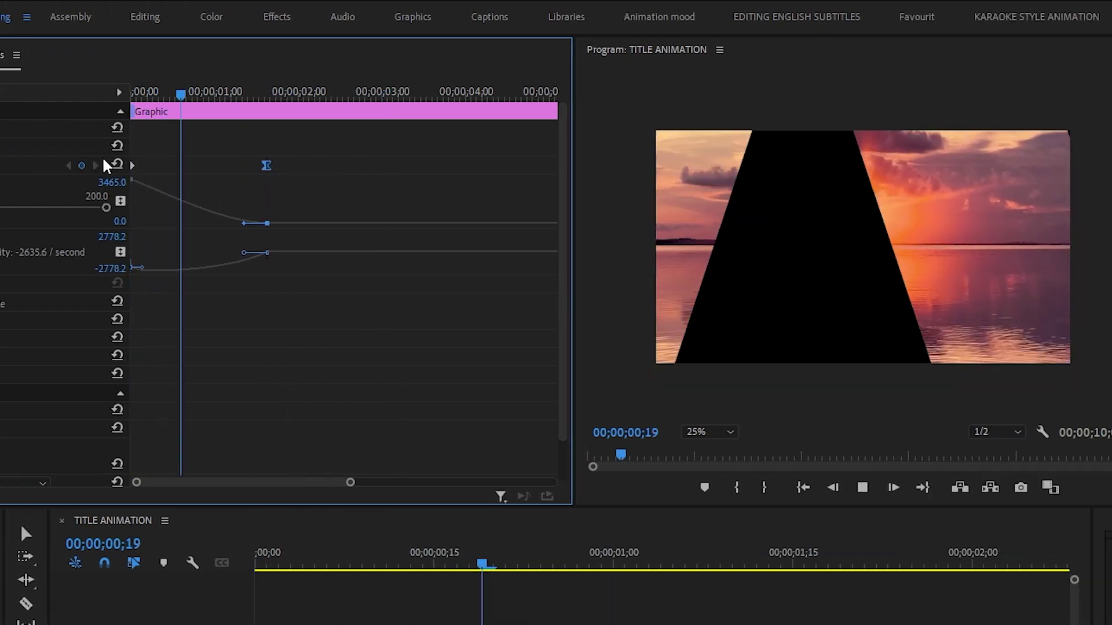
key("space")
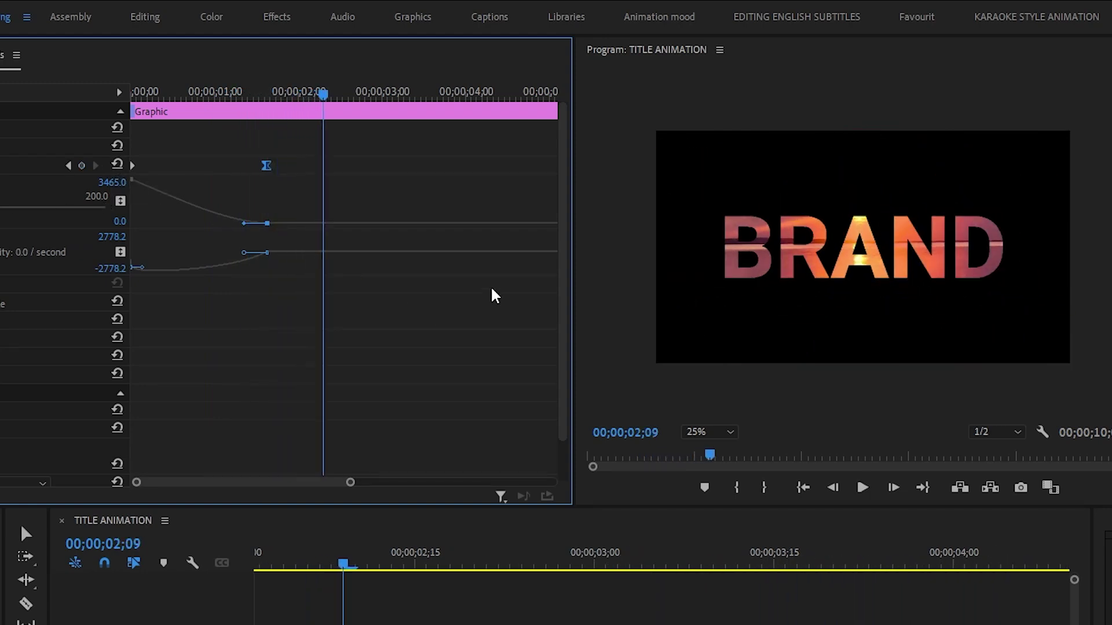